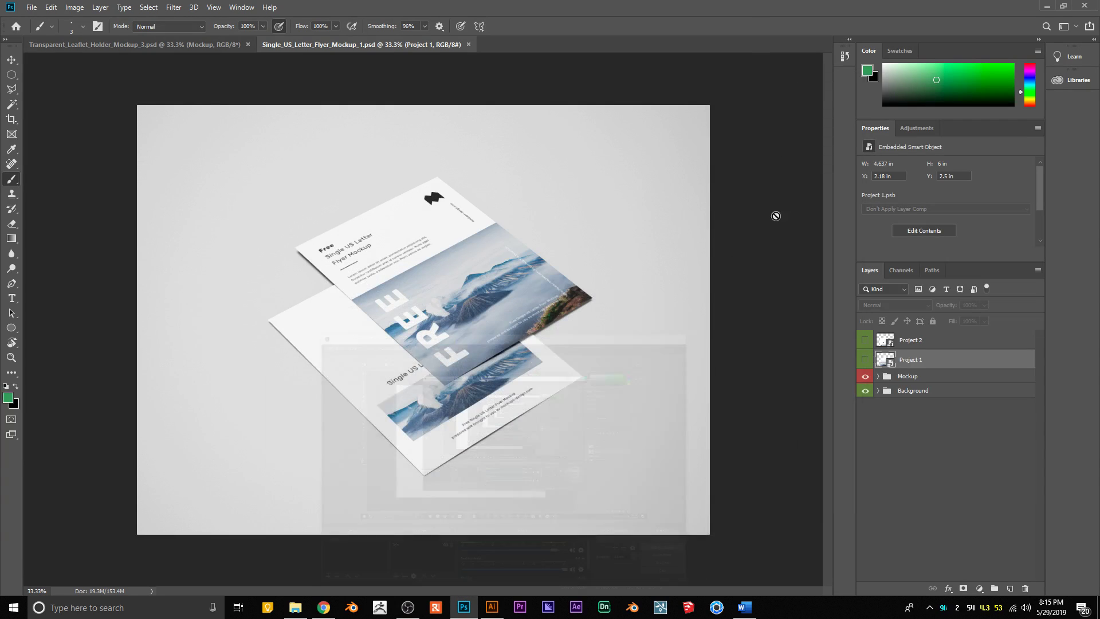
- Minimize the OBS window so the Photoshop workspace is clear
{"action": "left_click", "coordinate": [793, 79]}
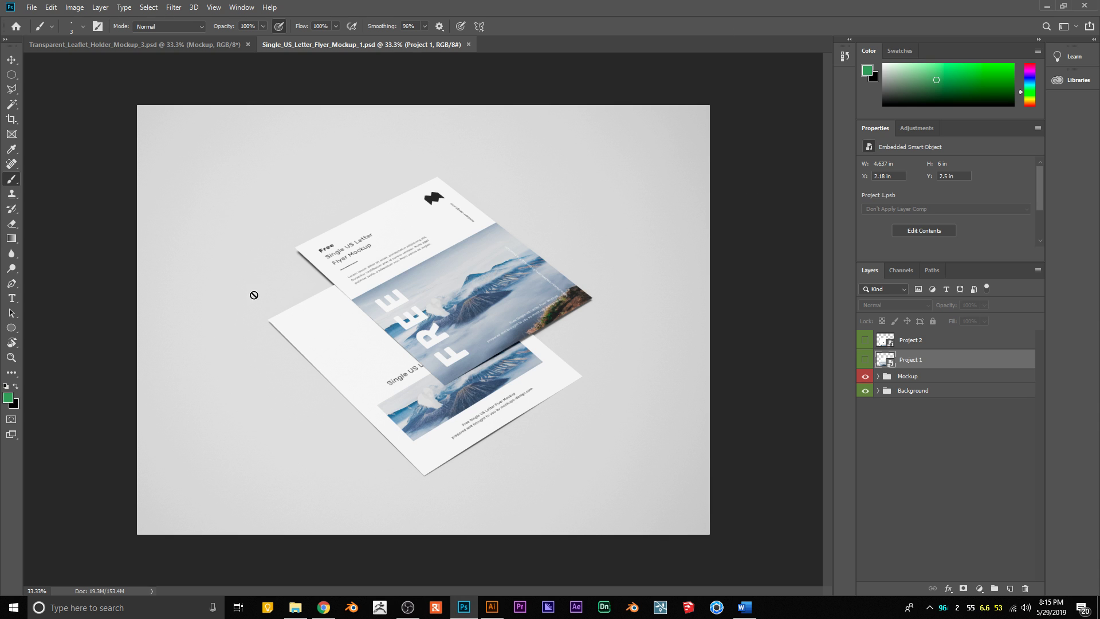
- Bring Transparent_Leaflet_Holder_Mockup_3.psd to the front after glancing at the flyer mockup
{"action": "left_click", "coordinate": [188, 44]}
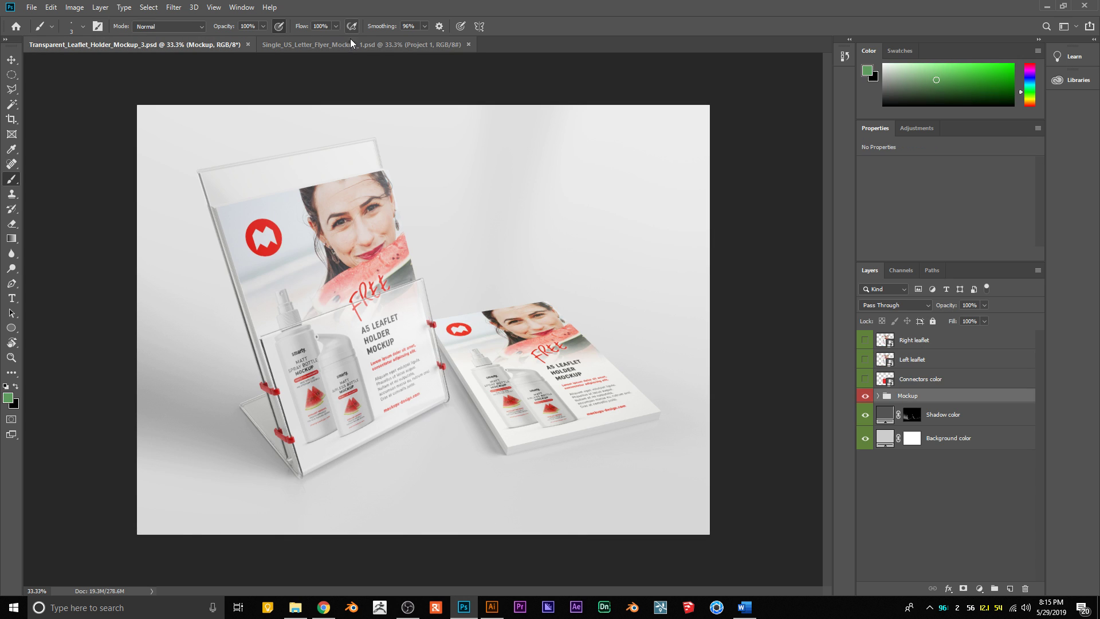
{"action": "left_click", "coordinate": [351, 44]}
{"action": "left_click", "coordinate": [180, 45]}
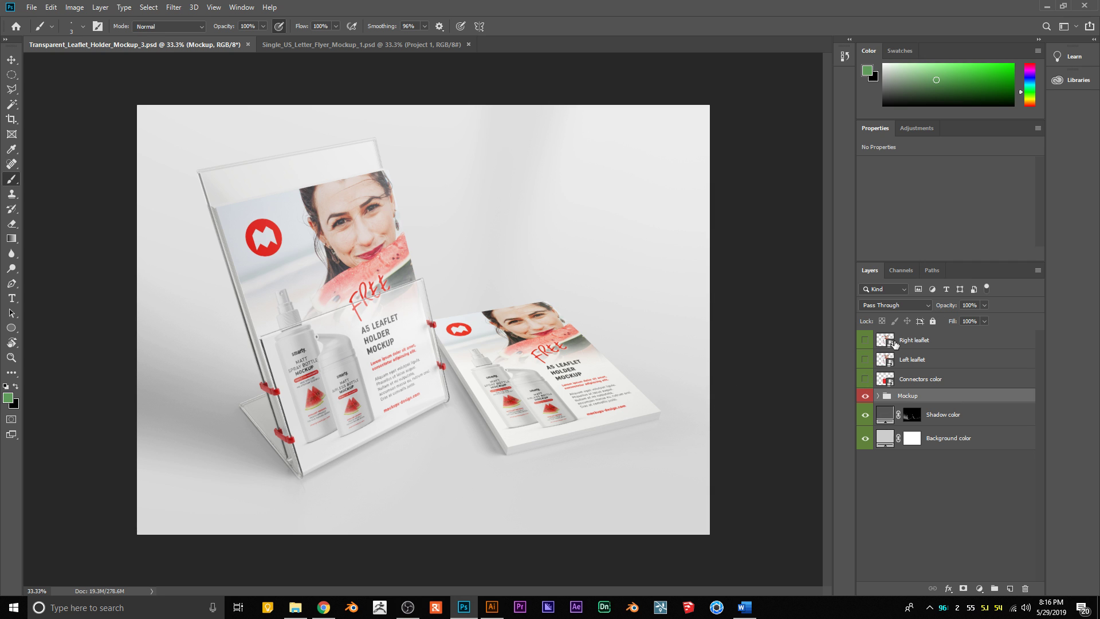
- Toggle the Left leaflet layer's visibility and select that layer
{"action": "left_click", "coordinate": [864, 359]}
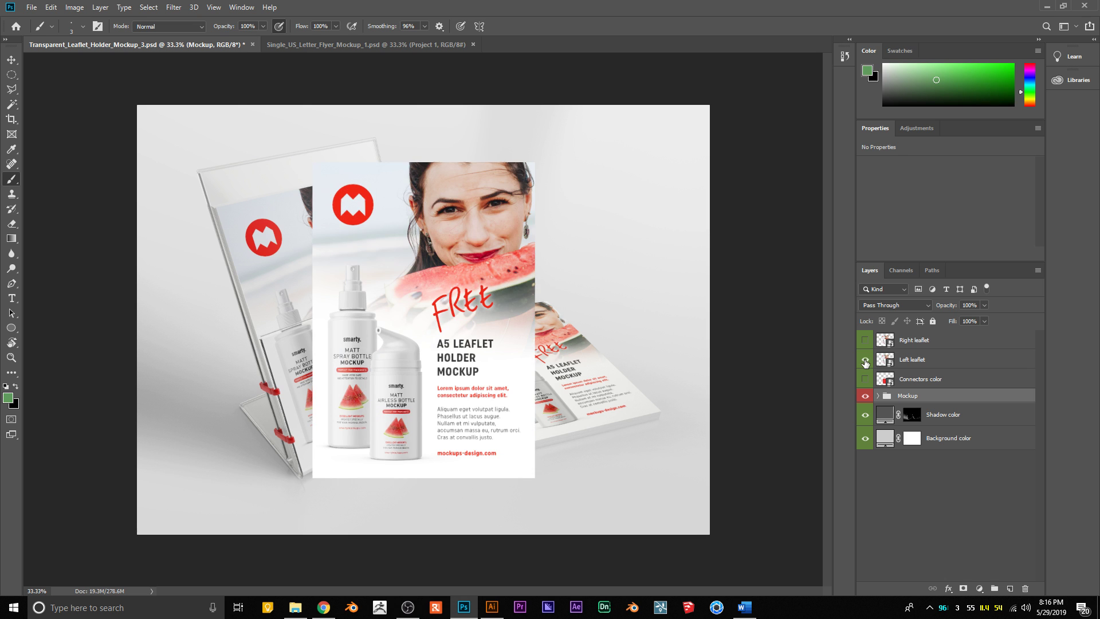
{"action": "left_click", "coordinate": [865, 361]}
{"action": "left_click", "coordinate": [865, 361]}
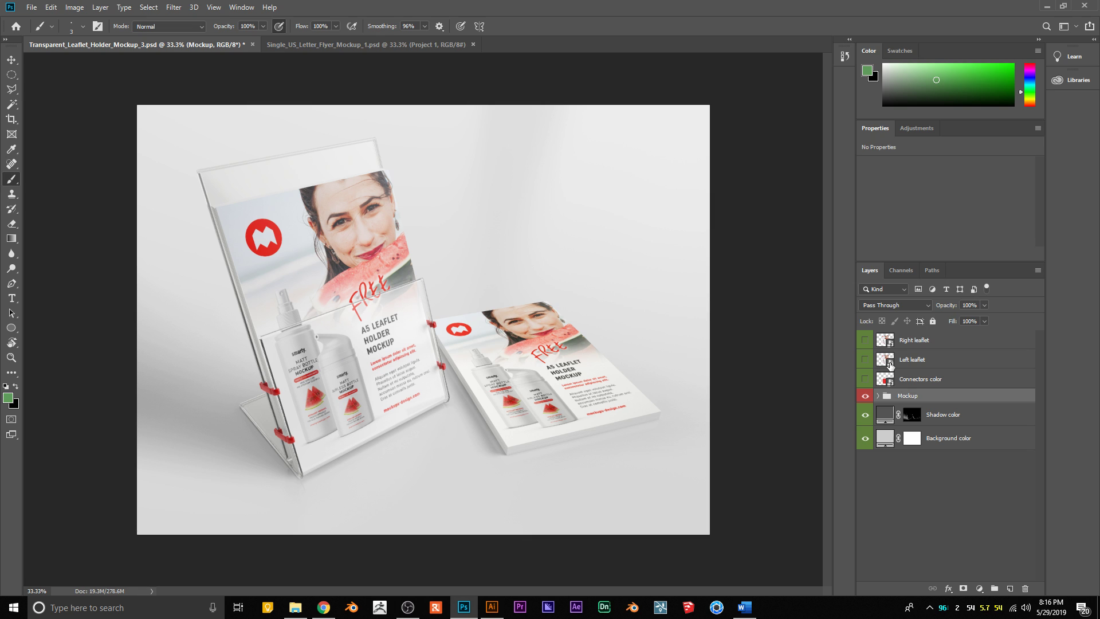
{"action": "left_click", "coordinate": [890, 364]}
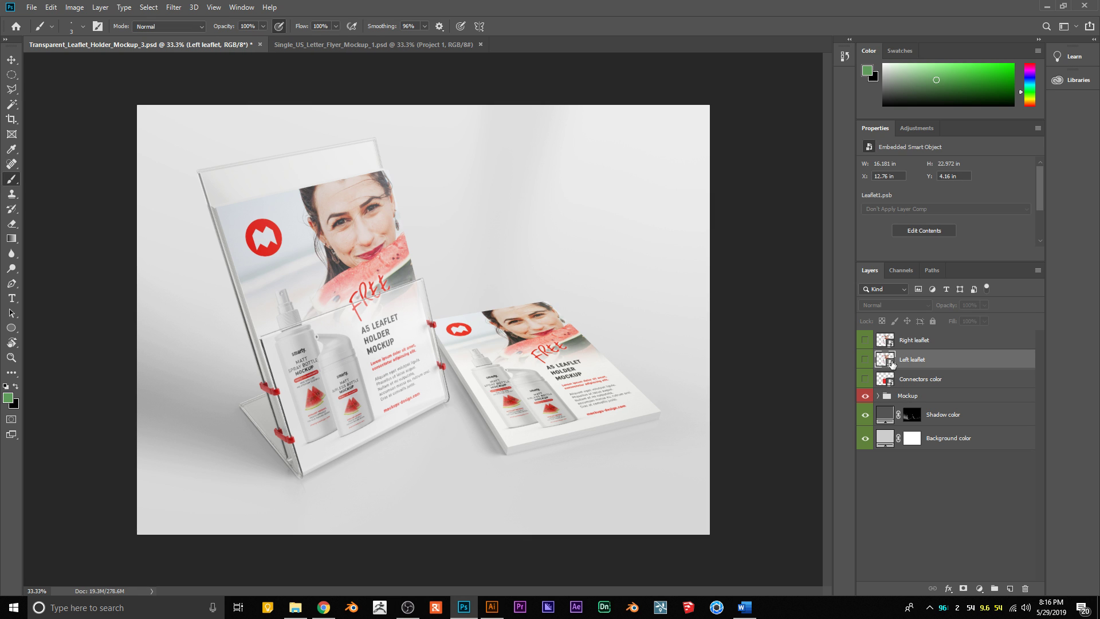
- Open Leaflet1.psb keeping its profile, and outline the deer front page's text in Illustrator
{"action": "double_click", "coordinate": [892, 364]}
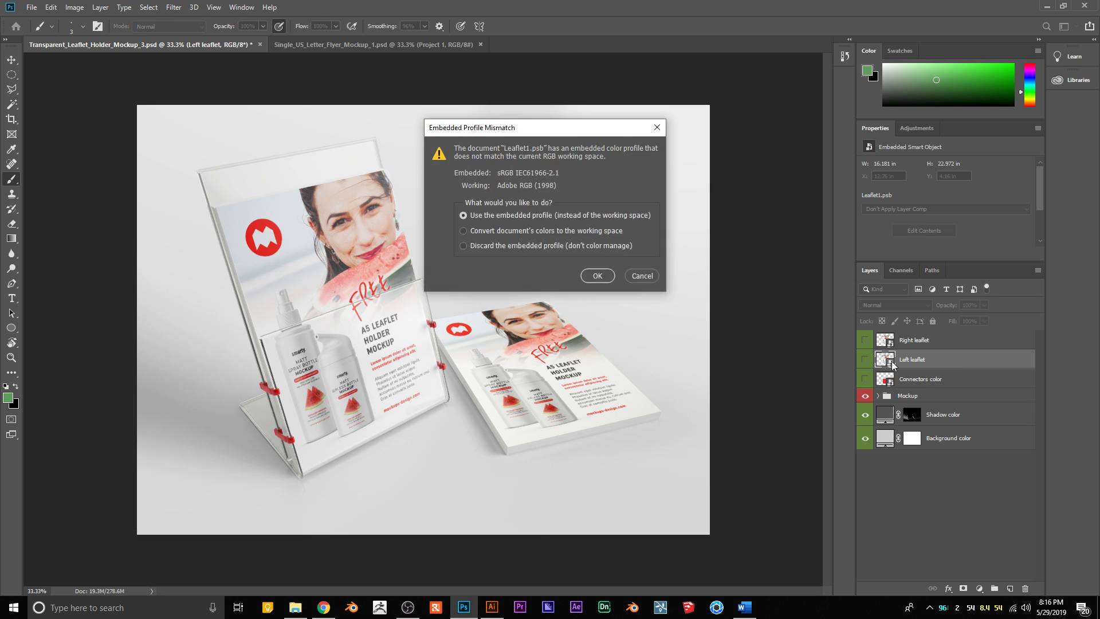
{"action": "left_click", "coordinate": [596, 276]}
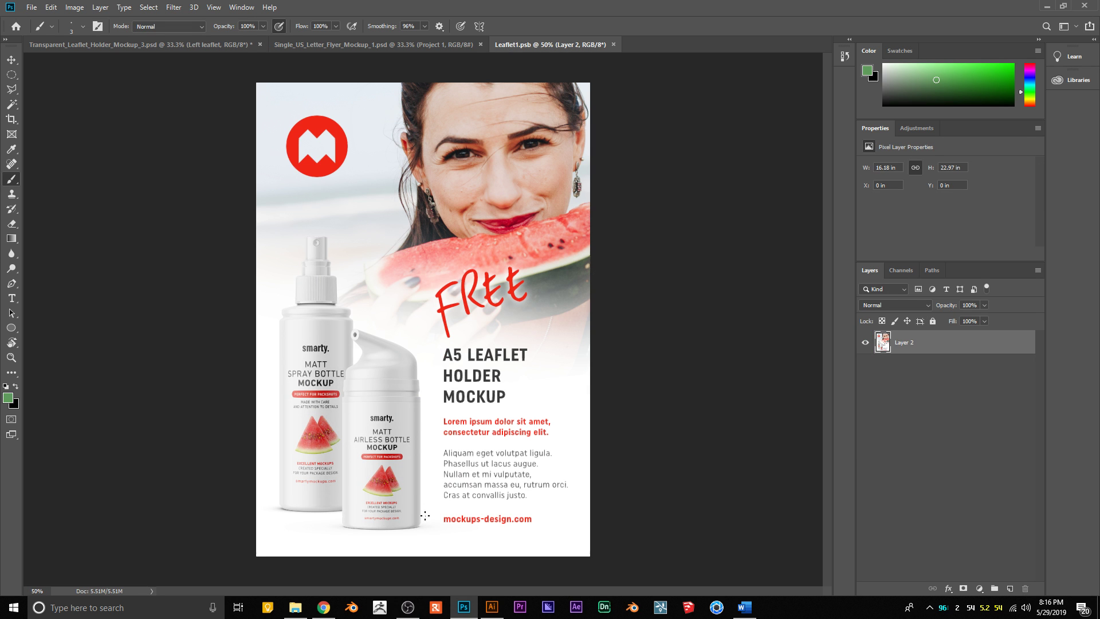
{"action": "left_click", "coordinate": [491, 607]}
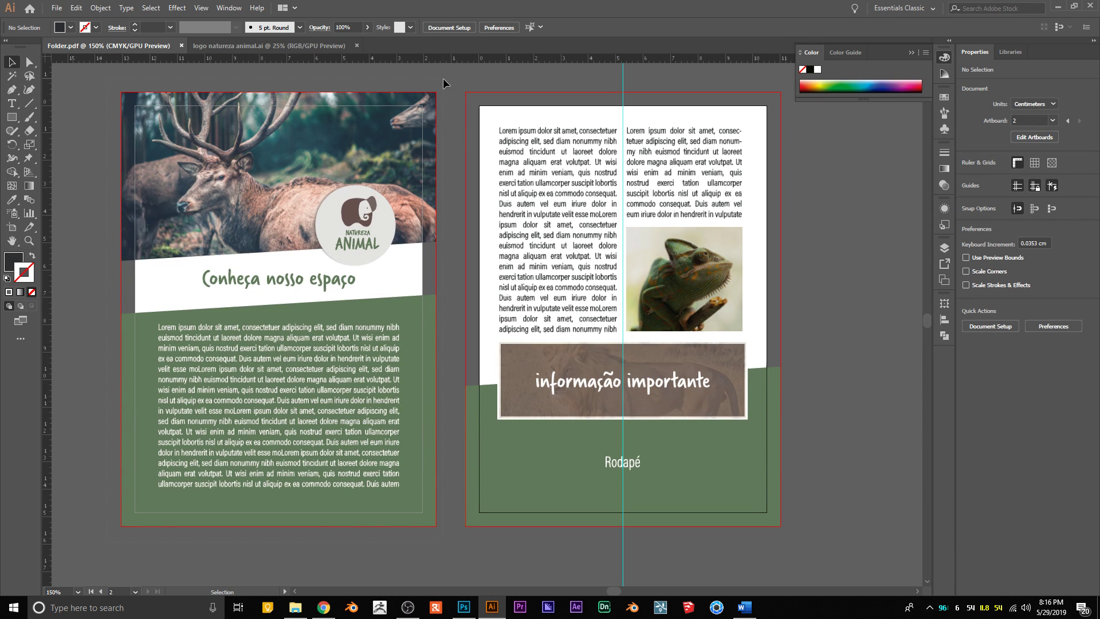
{"action": "key", "text": "ctrl+a"}
{"action": "key", "text": "ctrl+shift+o"}
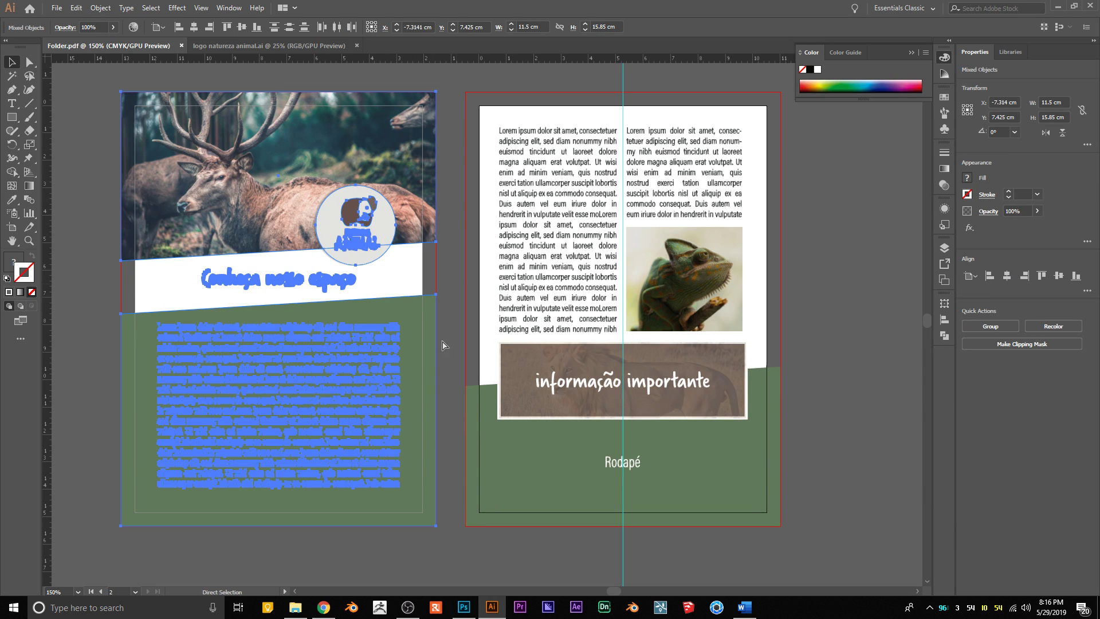
{"action": "left_click", "coordinate": [464, 606]}
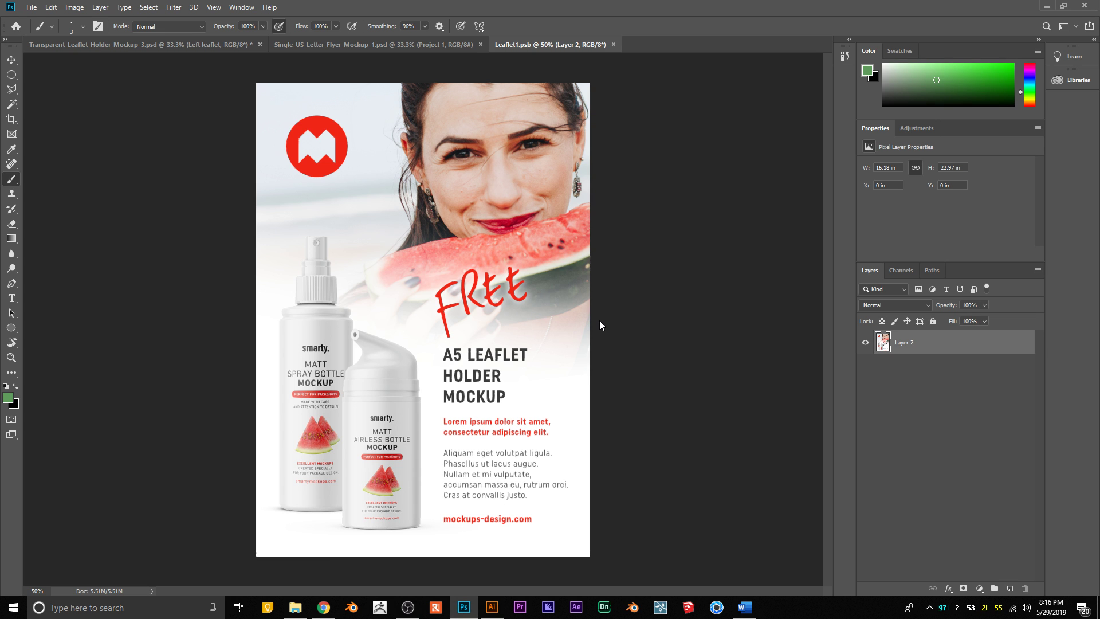
- Paste the deer front page as pixels and scale it to cover Leaflet1
{"action": "key", "text": "ctrl+v"}
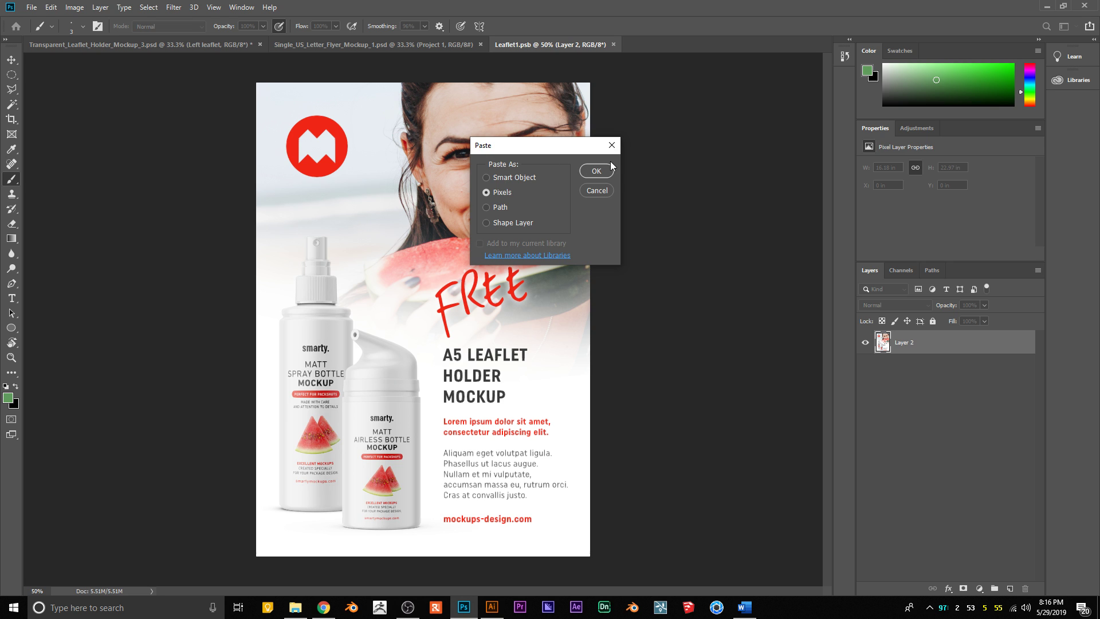
{"action": "left_click", "coordinate": [596, 172]}
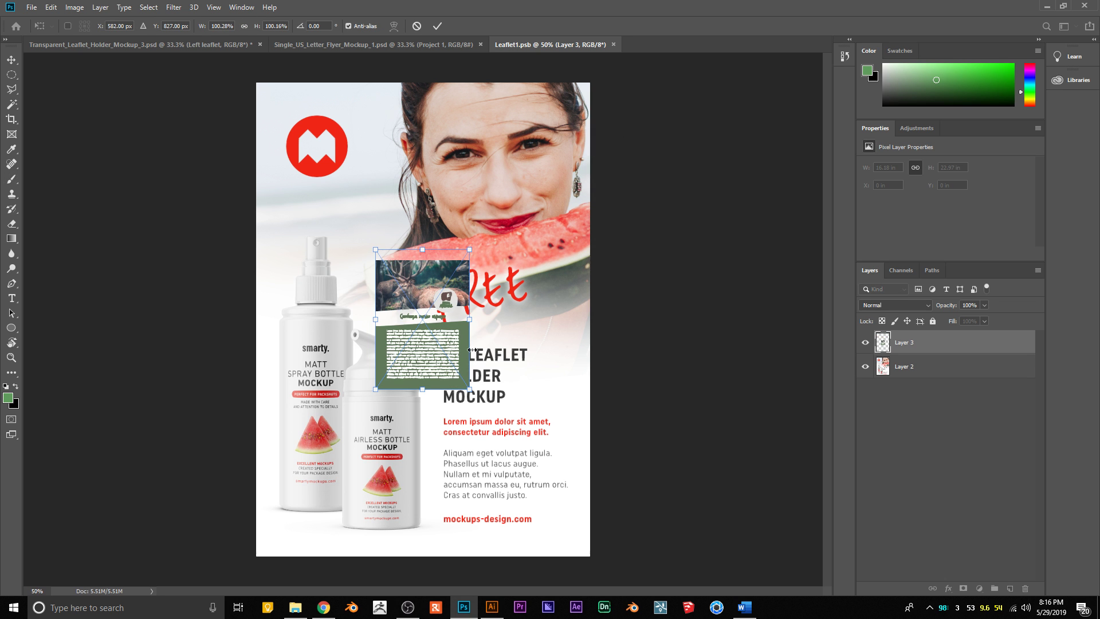
{"action": "mouse_move", "coordinate": [473, 247]}
{"action": "left_mouse_down"}
{"action": "mouse_move", "coordinate": [610, 103]}
{"action": "mouse_move", "coordinate": [601, 123]}
{"action": "mouse_move", "coordinate": [633, 96]}
{"action": "left_mouse_up"}
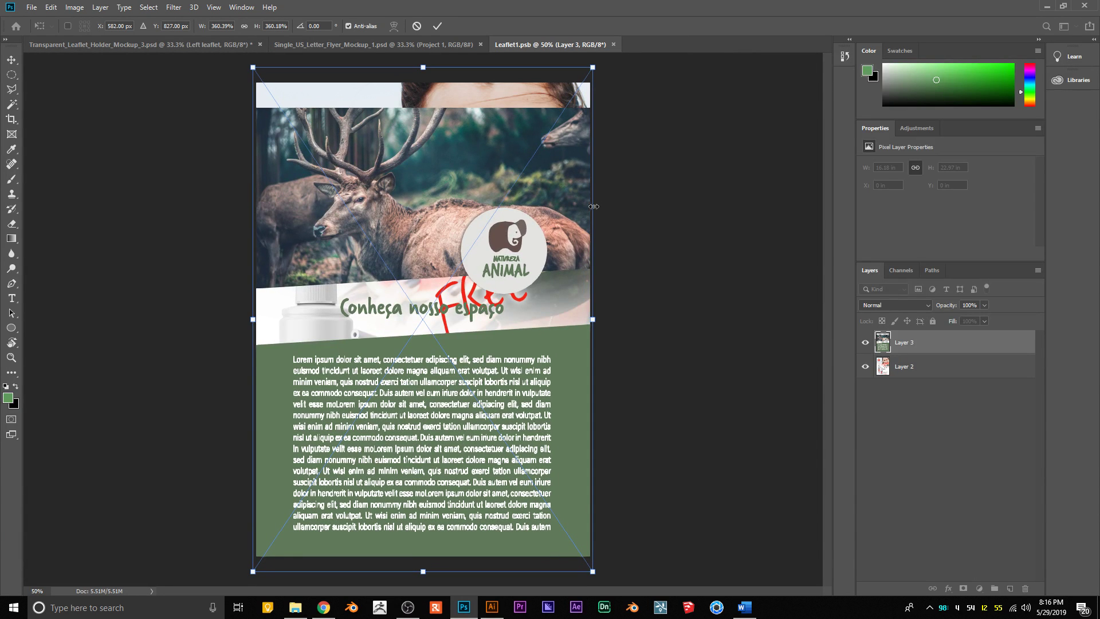
{"action": "mouse_move", "coordinate": [574, 230]}
{"action": "left_mouse_down"}
{"action": "mouse_move", "coordinate": [574, 200]}
{"action": "mouse_move", "coordinate": [575, 215]}
{"action": "left_mouse_up"}
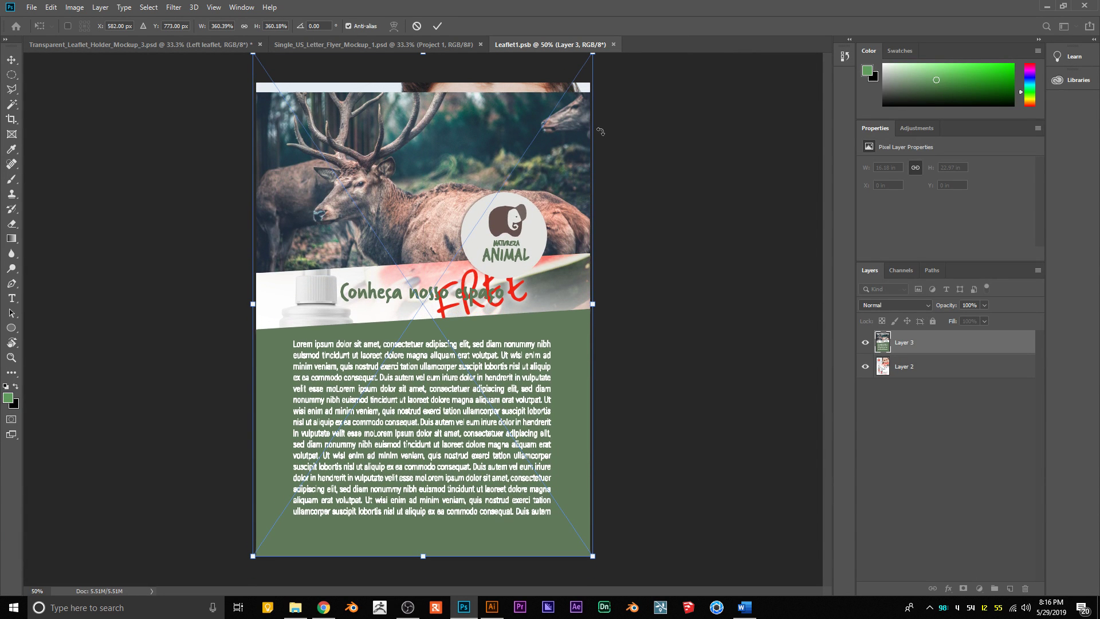
{"action": "left_click_drag", "start_coordinate": [604, 298], "coordinate": [606, 307]}
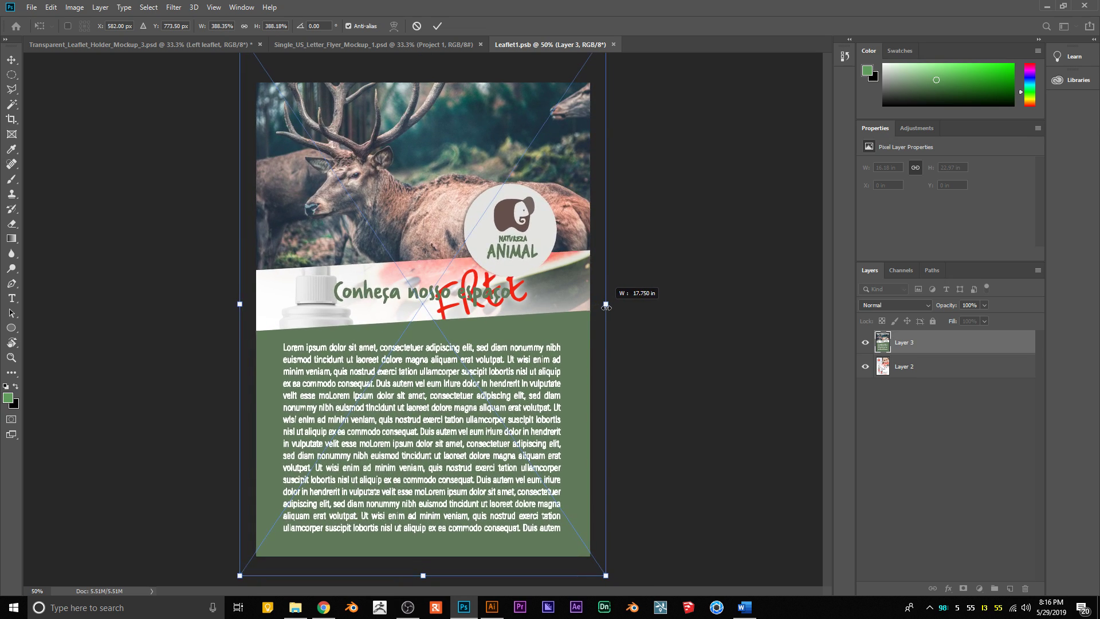
{"action": "left_click", "coordinate": [437, 26]}
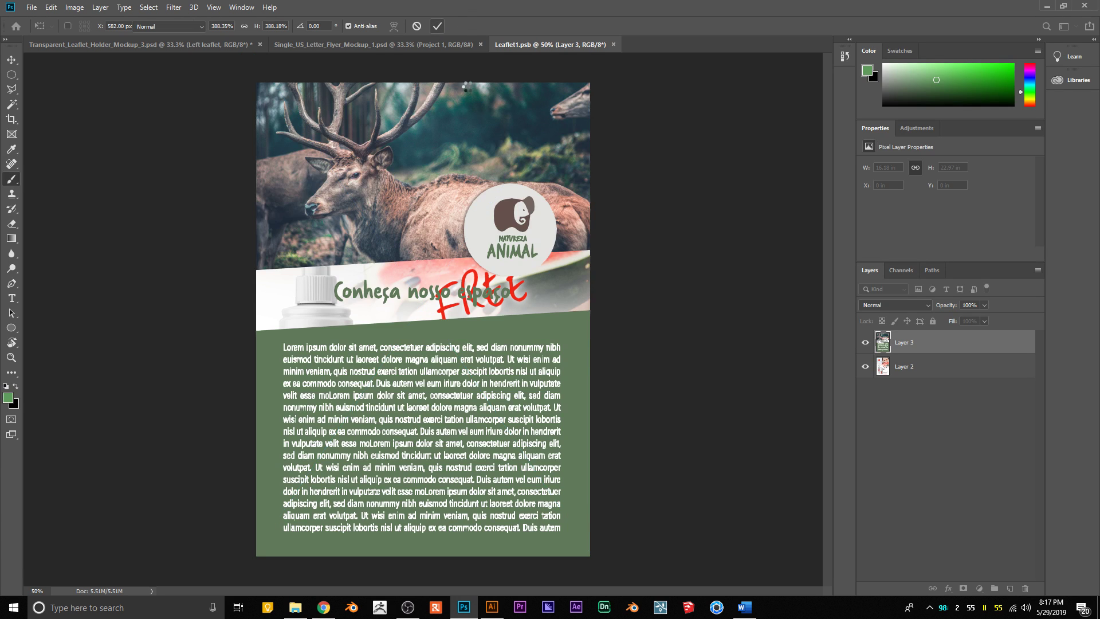
- Delete the old bottle artwork layer, Layer 2
{"action": "left_click", "coordinate": [866, 367]}
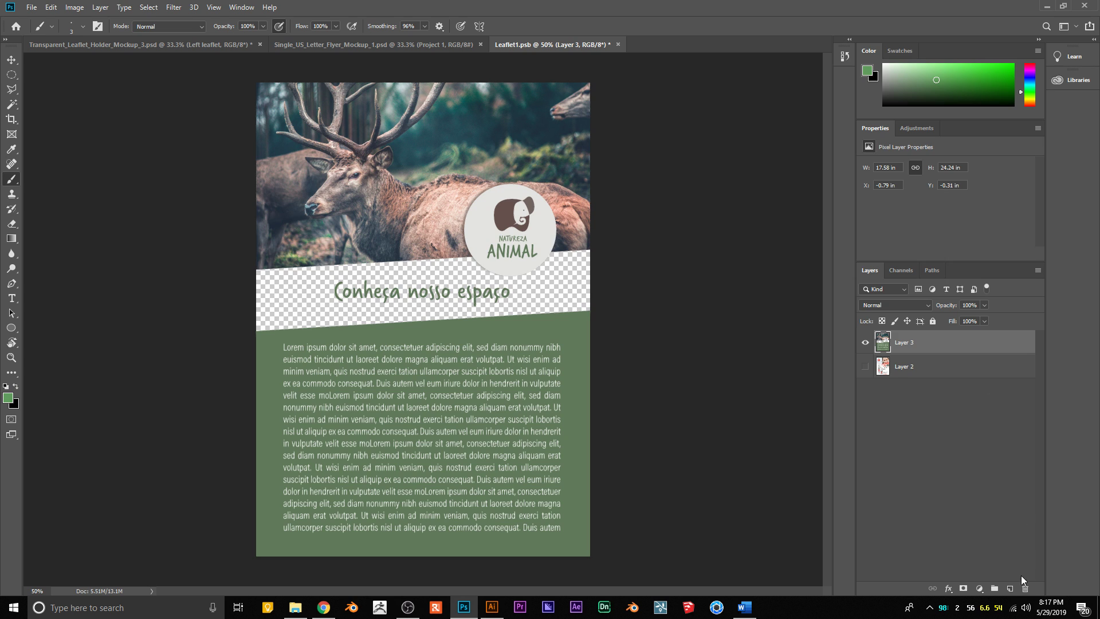
{"action": "left_click", "coordinate": [1010, 589]}
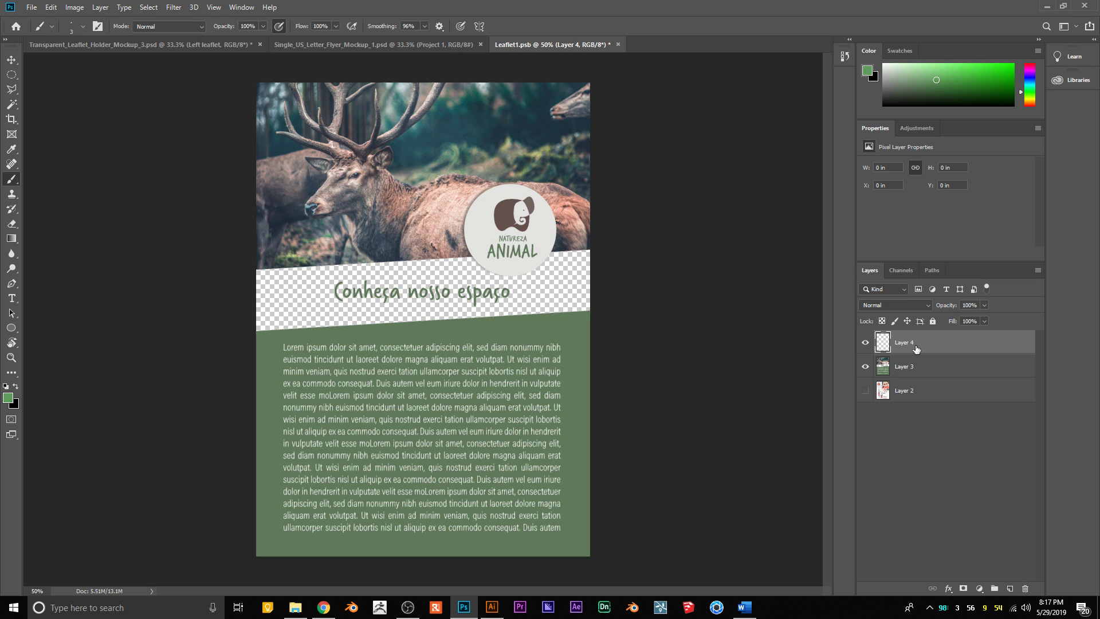
{"action": "key", "text": "Delete"}
{"action": "left_click", "coordinate": [865, 368]}
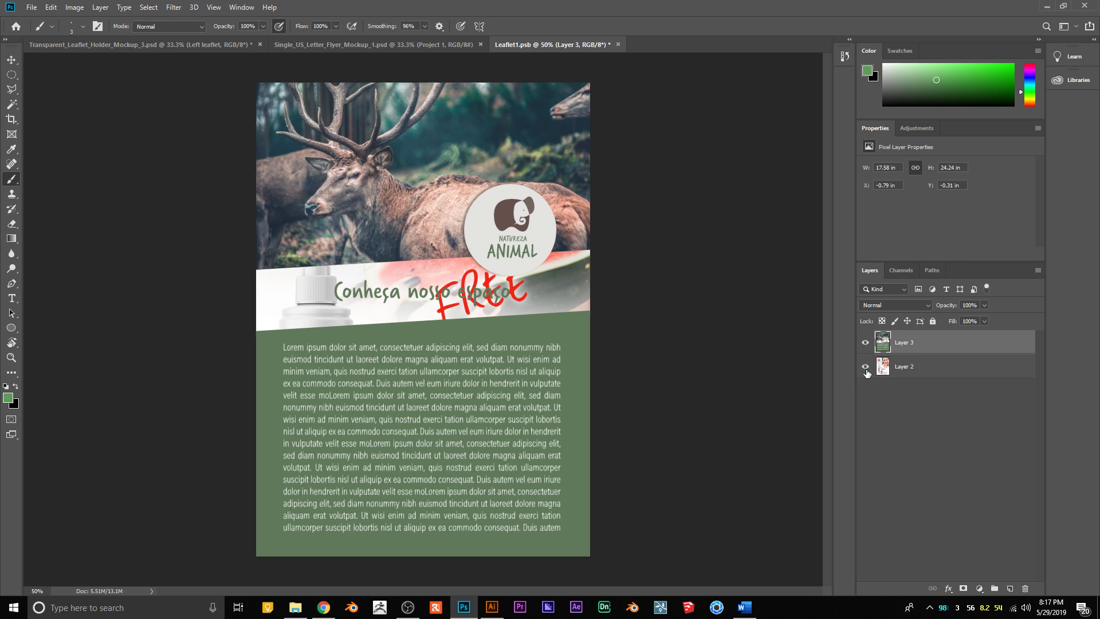
{"action": "left_click", "coordinate": [923, 371]}
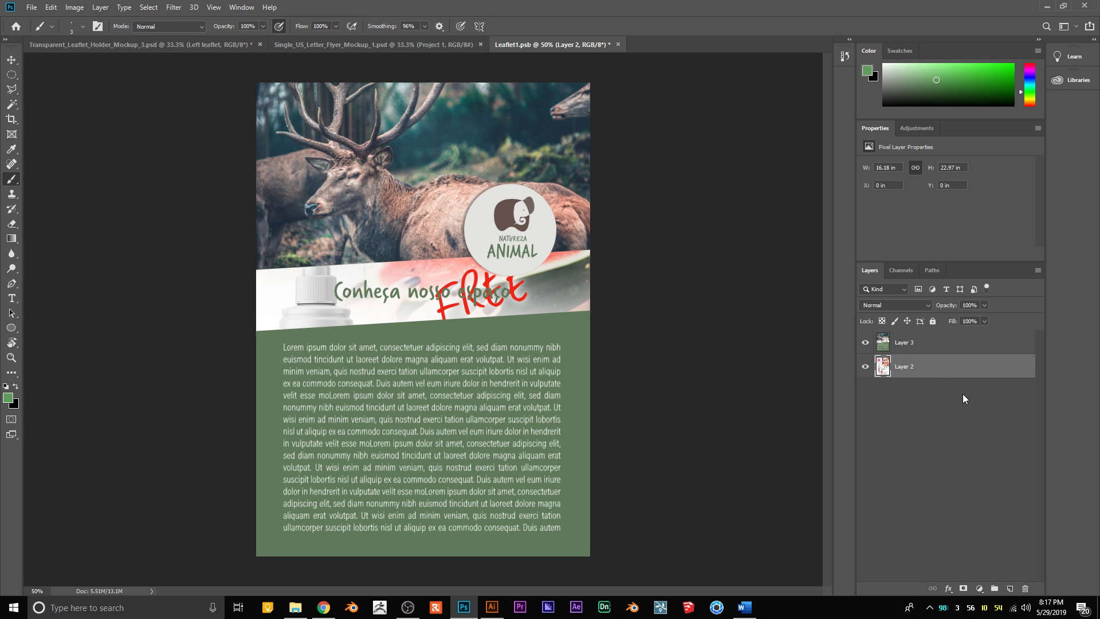
{"action": "key", "text": "Delete"}
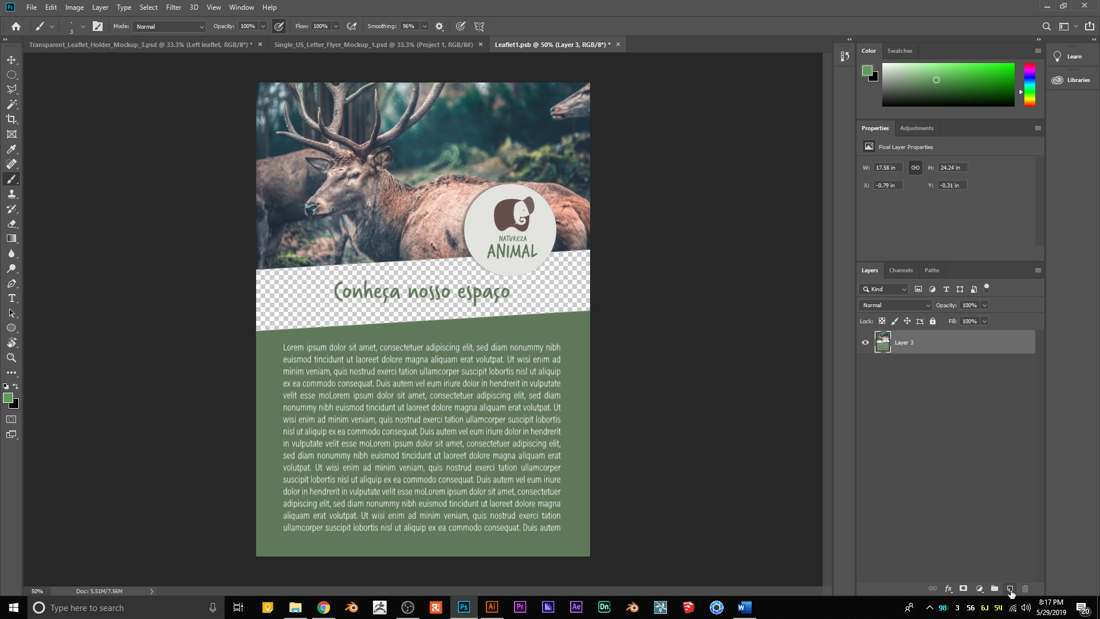
- Add a white-filled layer beneath the deer page and save Leaflet1.psb
{"action": "left_click", "coordinate": [1010, 589]}
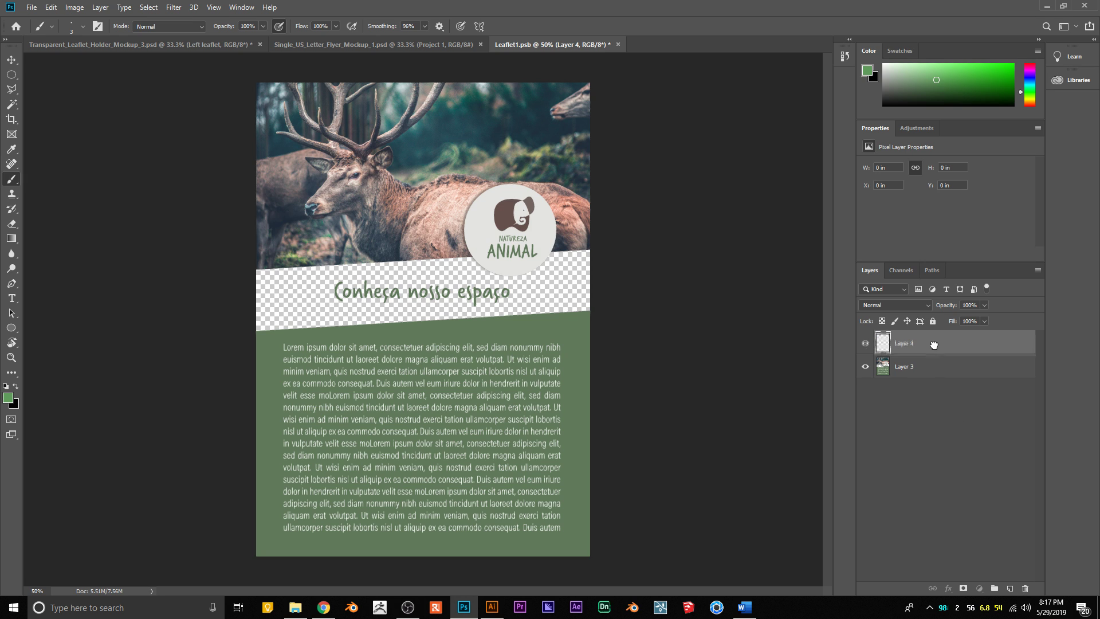
{"action": "left_click_drag", "start_coordinate": [932, 342], "coordinate": [938, 380]}
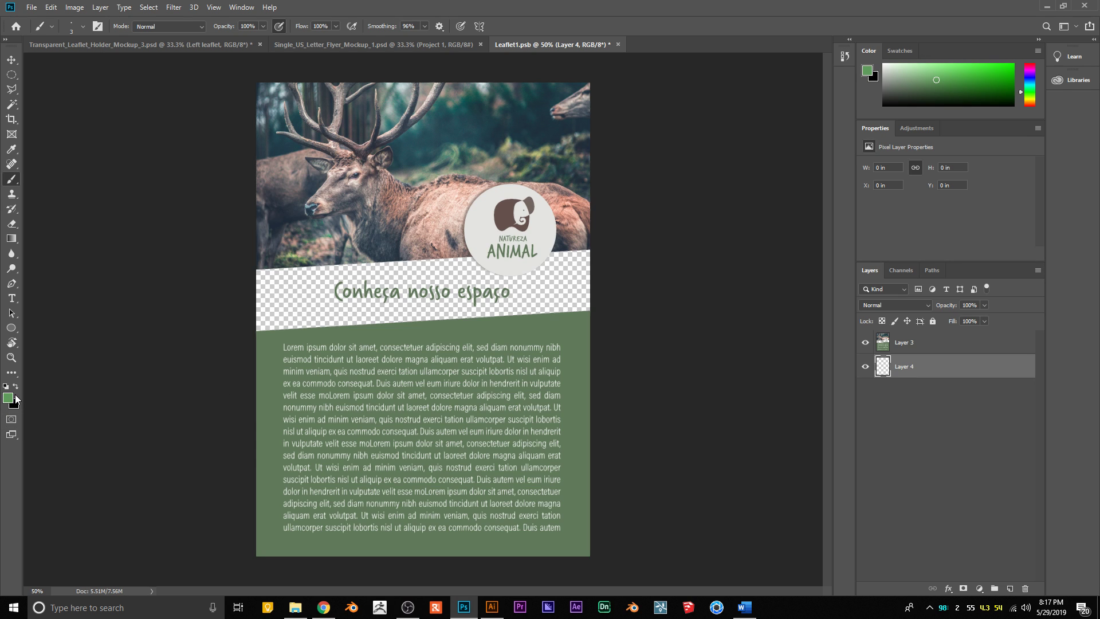
{"action": "key", "text": "d"}
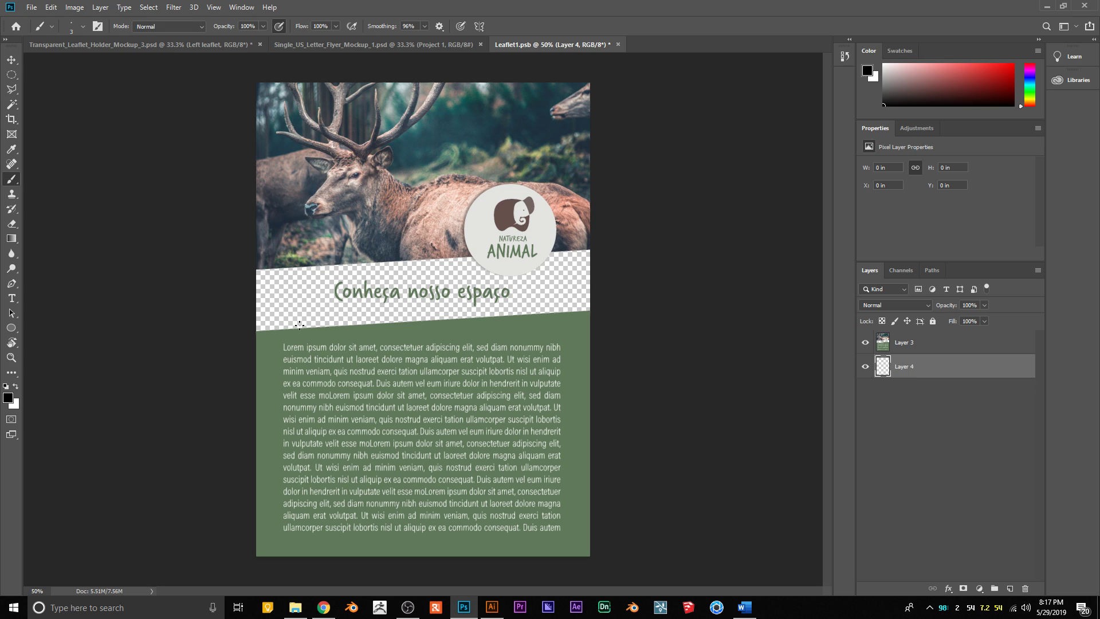
{"action": "key", "text": "ctrl+BackSpace"}
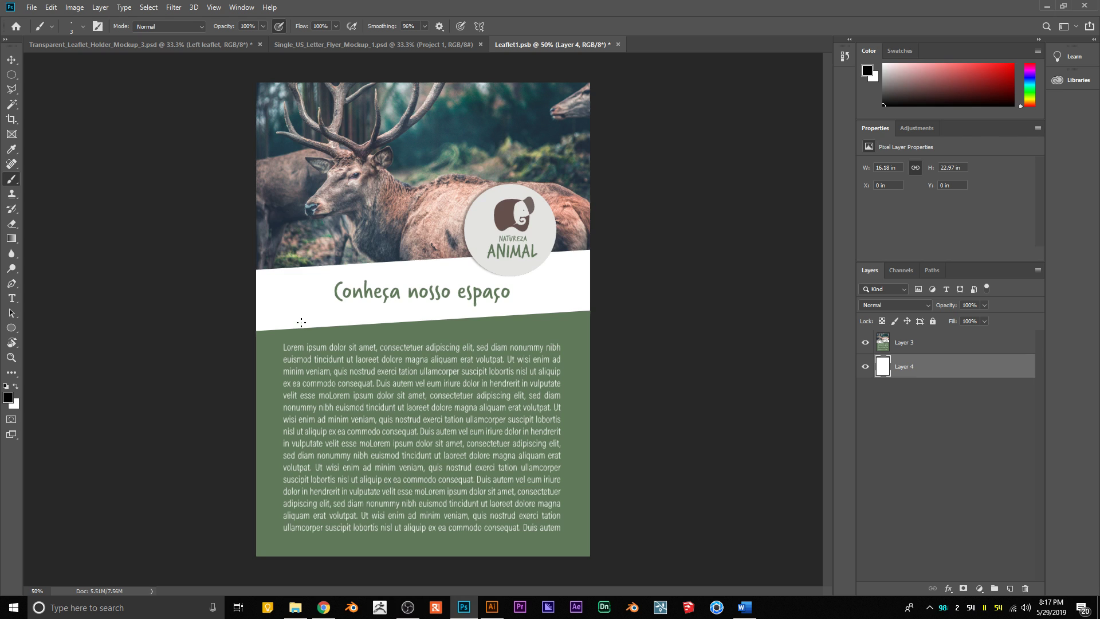
{"action": "key", "text": "ctrl+s"}
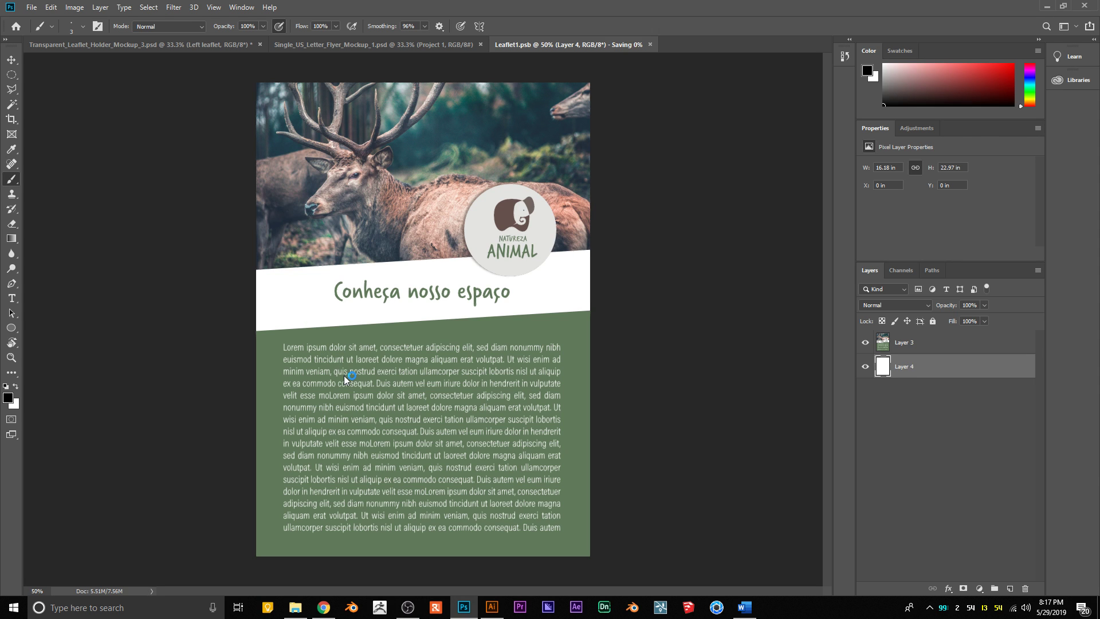
- Return to the leaflet-holder mockup and open the Right leaflet's embedded contents
{"action": "left_click", "coordinate": [195, 45]}
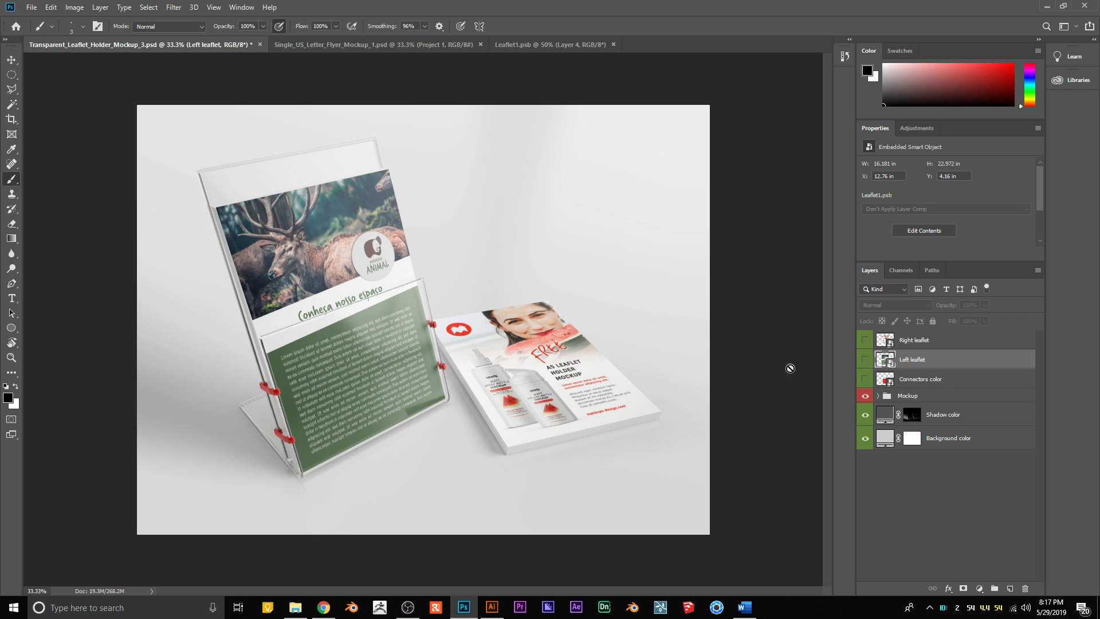
{"action": "double_click", "coordinate": [890, 344]}
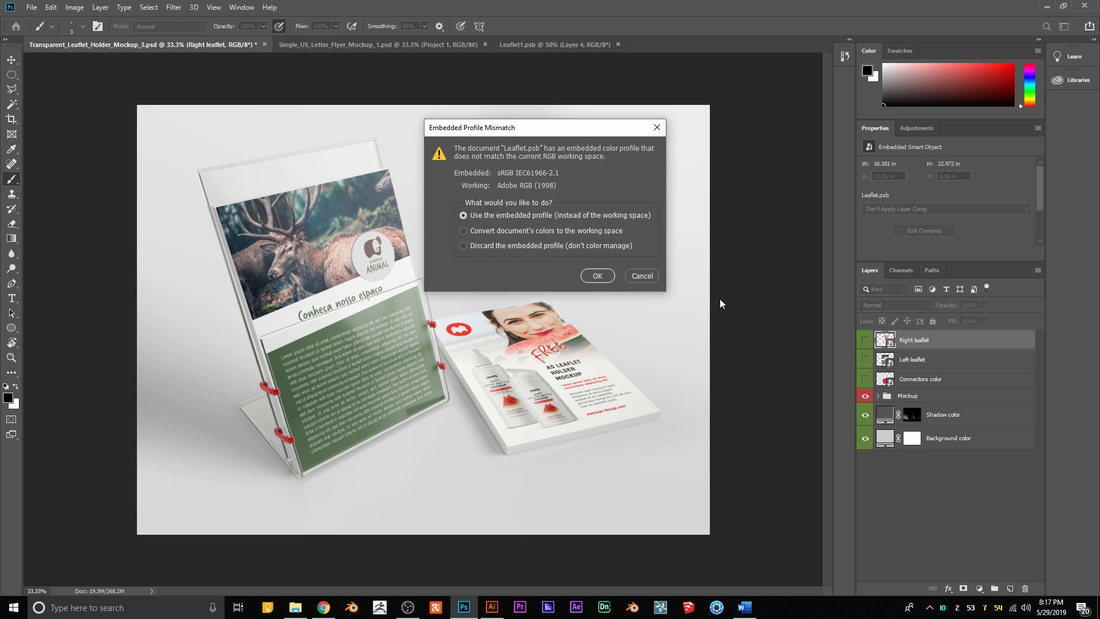
- Open Leaflet.psb and bring the deer page layers over from Leaflet1
{"action": "left_click", "coordinate": [584, 279]}
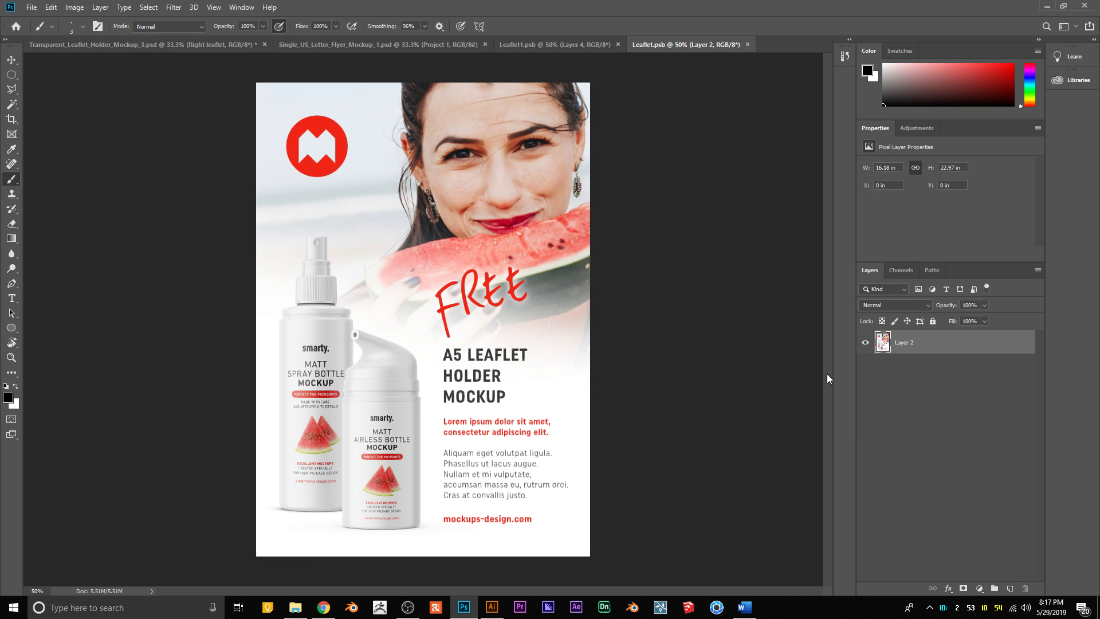
{"action": "left_click", "coordinate": [559, 46]}
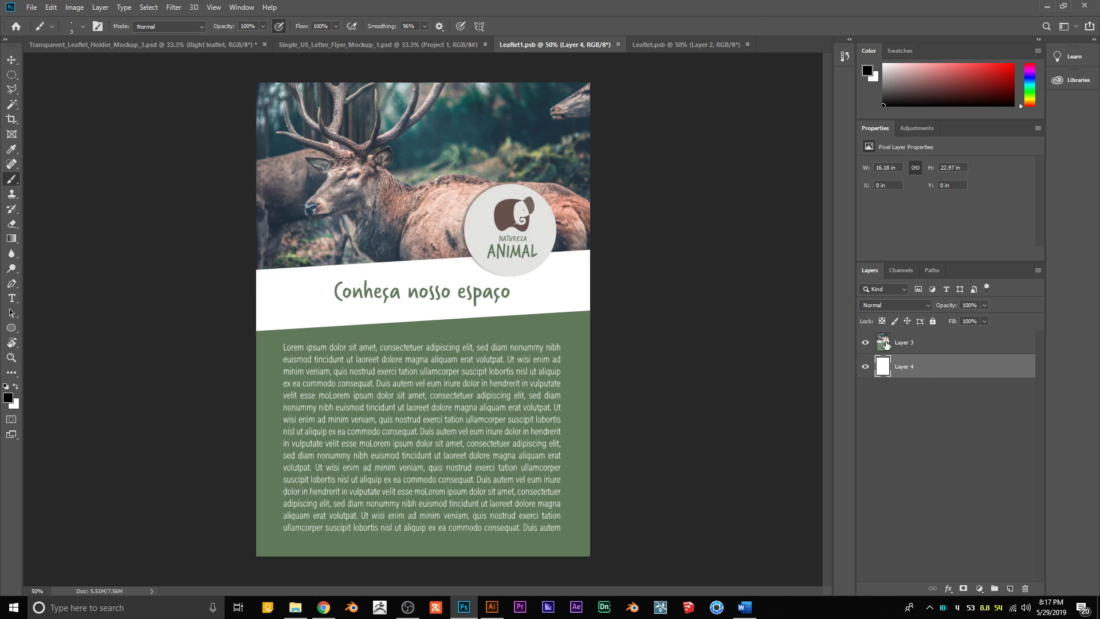
{"action": "left_click", "coordinate": [908, 344]}
{"action": "left_click", "coordinate": [925, 365], "text": "shift"}
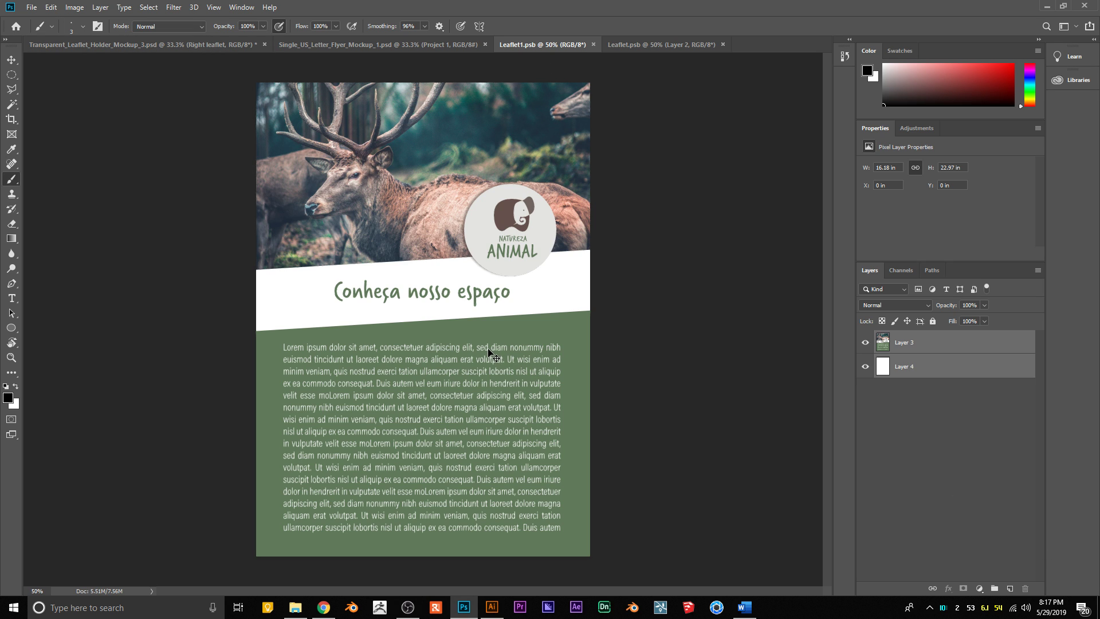
{"action": "left_click", "coordinate": [645, 48]}
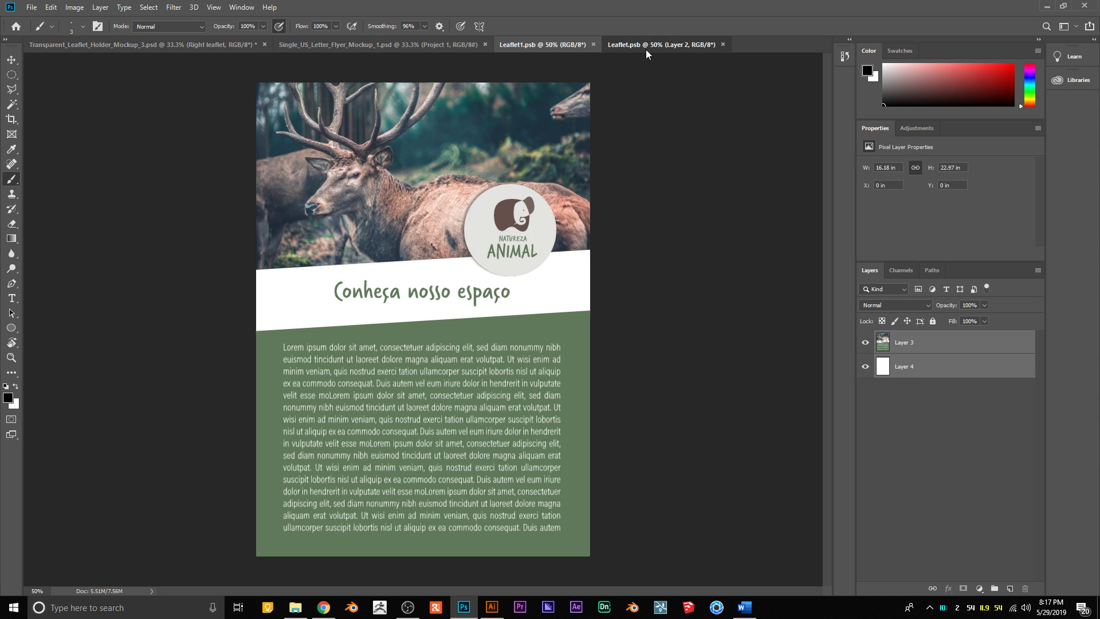
{"action": "left_click_drag", "start_coordinate": [737, 280], "coordinate": [738, 281]}
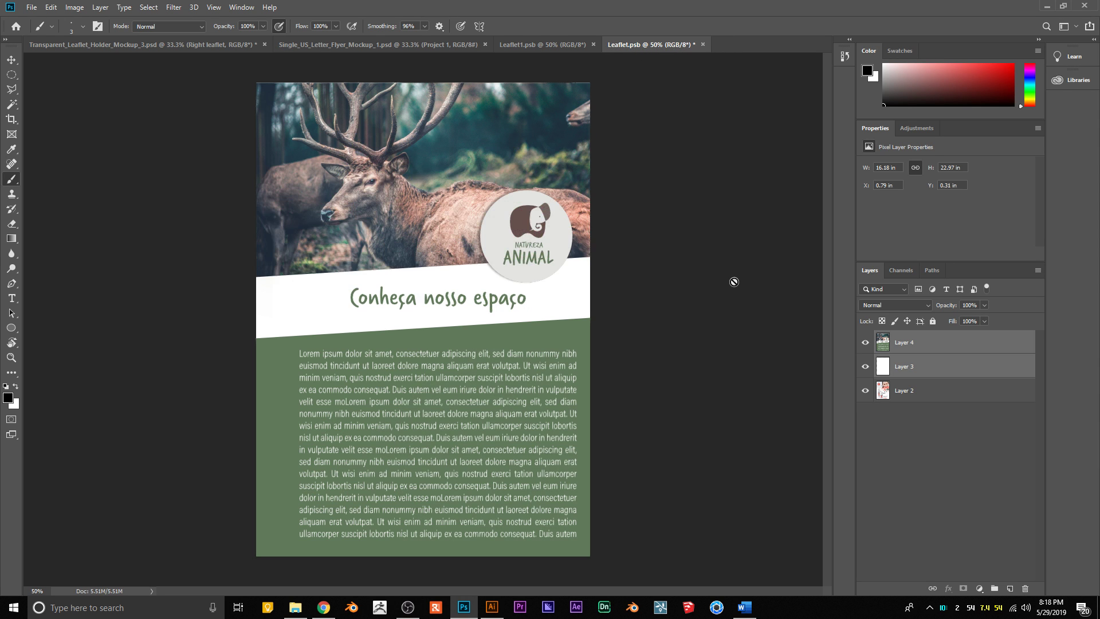
{"action": "left_click", "coordinate": [517, 247]}
{"action": "left_click", "coordinate": [532, 224]}
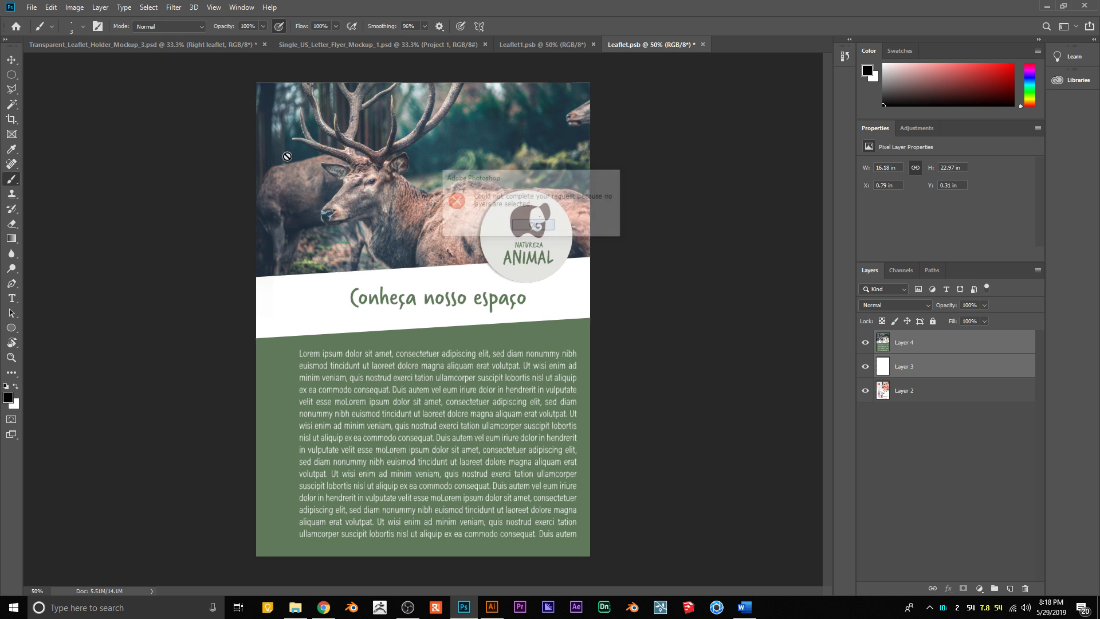
- Nudge the deer artwork into place on the page and save Leaflet.psb
{"action": "left_click", "coordinate": [12, 60]}
{"action": "left_click_drag", "start_coordinate": [557, 229], "coordinate": [541, 228]}
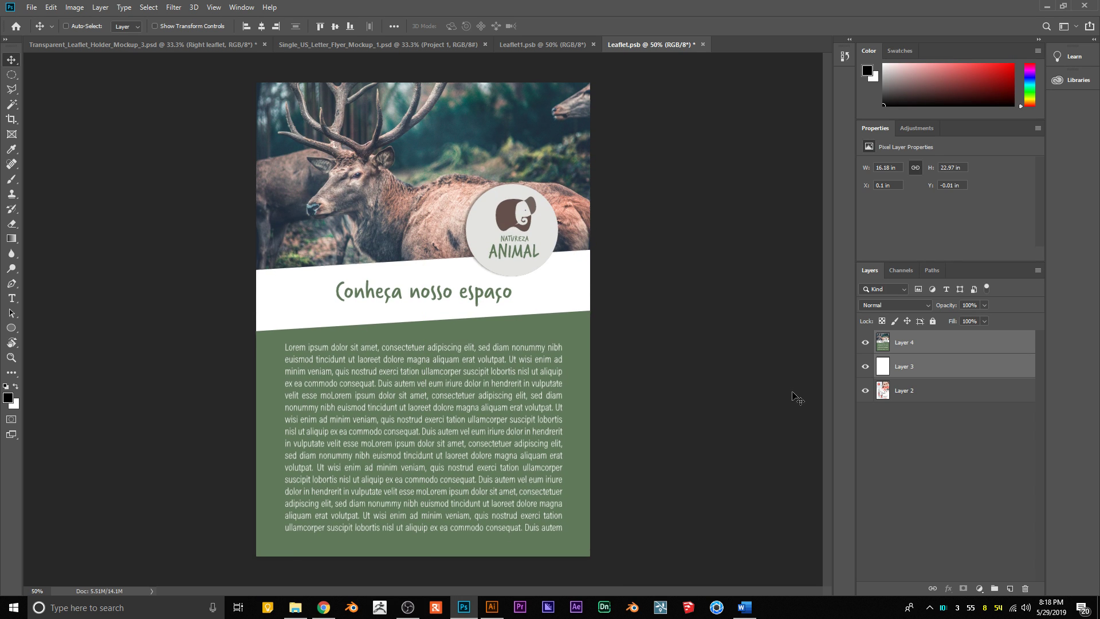
{"action": "key", "text": "ctrl+s"}
{"action": "left_click", "coordinate": [94, 43]}
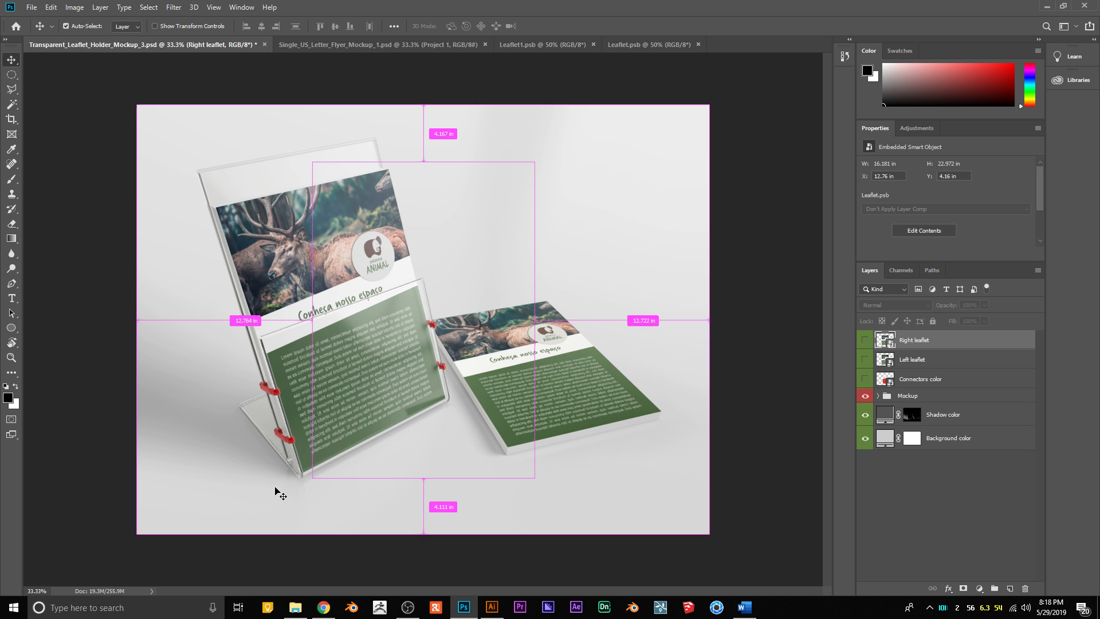
- Save the holder mockup, then export it as JPEG 'Flyer' in mockups at quality 12
{"action": "key", "text": "ctrl+s"}
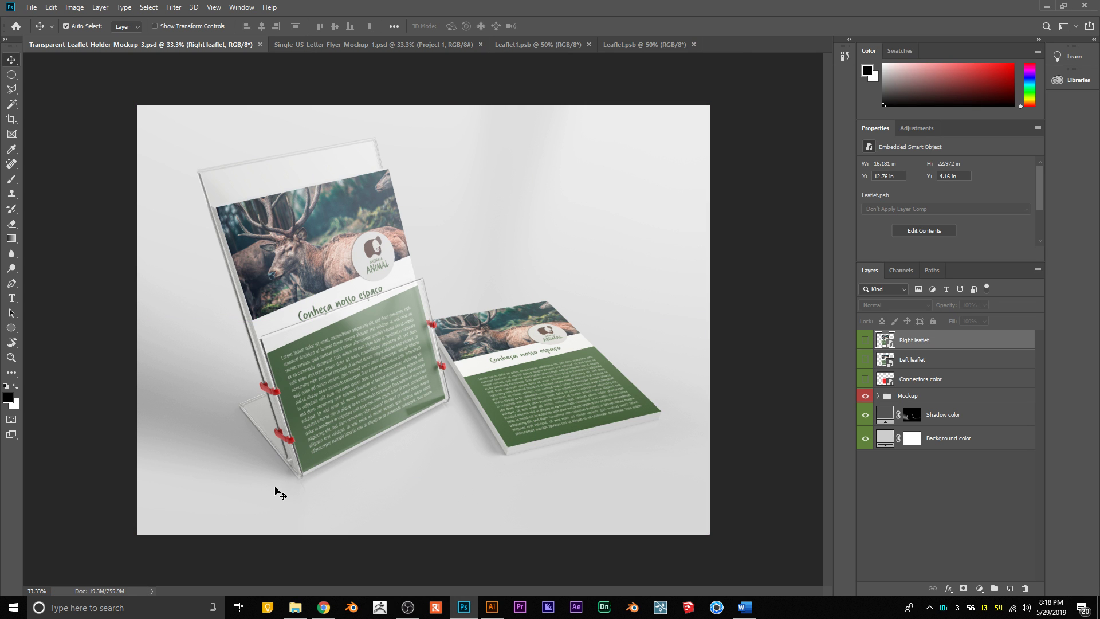
{"action": "key", "text": "ctrl+shift+s"}
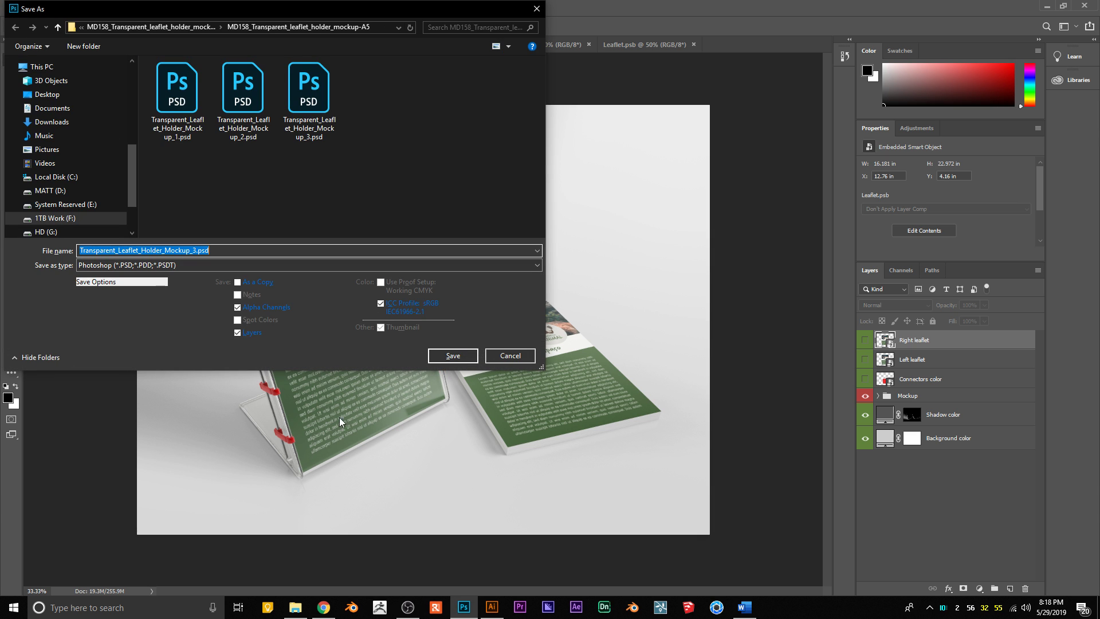
{"action": "left_click", "coordinate": [156, 263]}
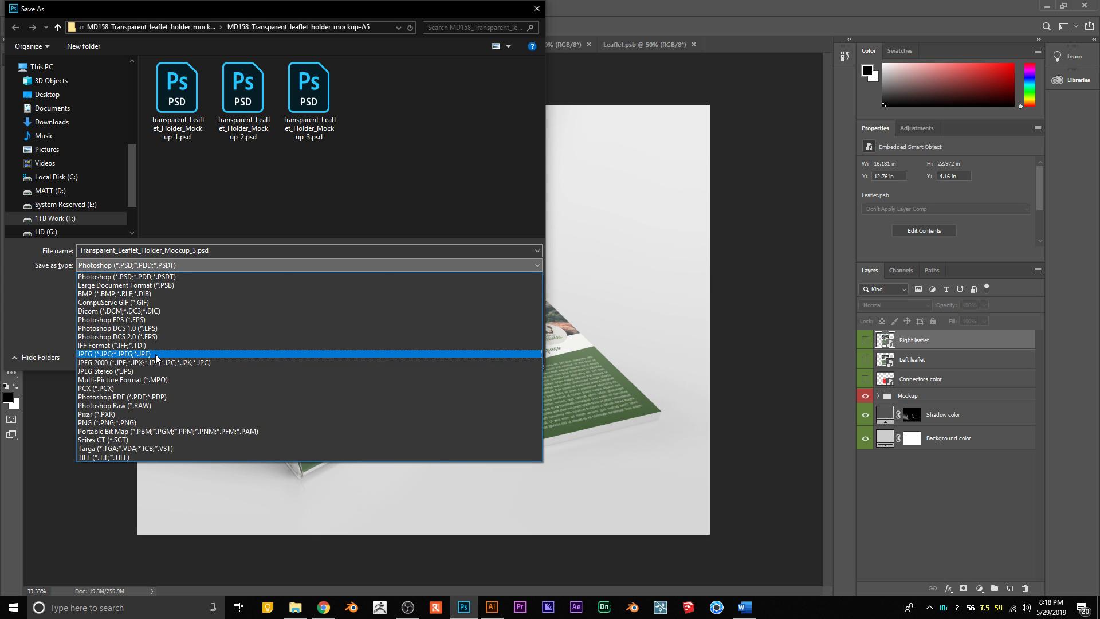
{"action": "left_click", "coordinate": [156, 354]}
{"action": "left_click", "coordinate": [141, 26]}
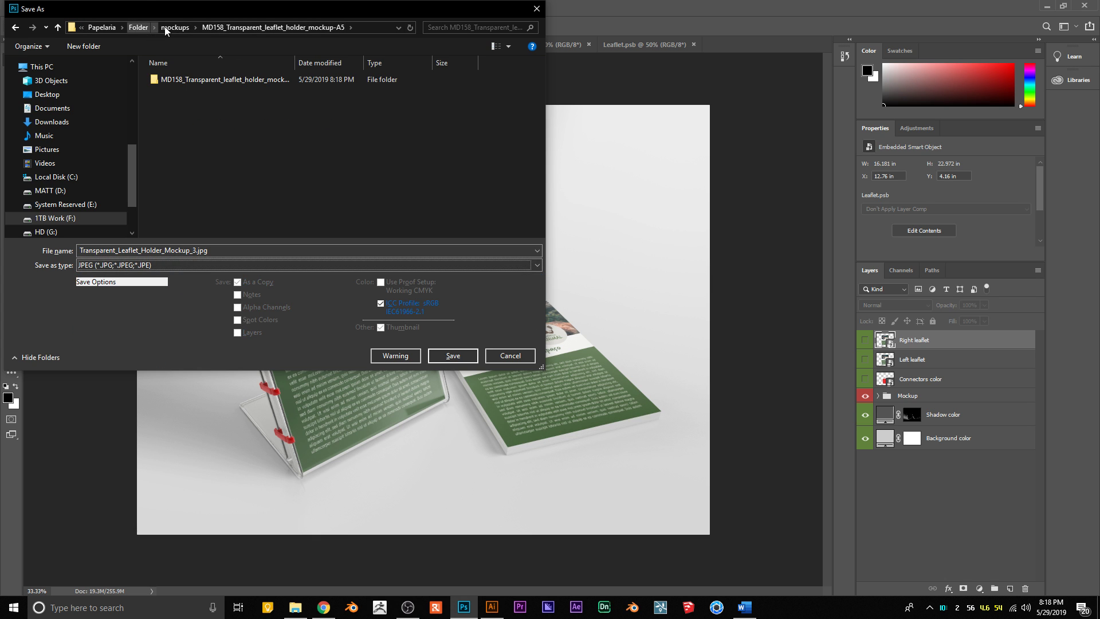
{"action": "left_click", "coordinate": [166, 26]}
{"action": "left_click", "coordinate": [247, 250]}
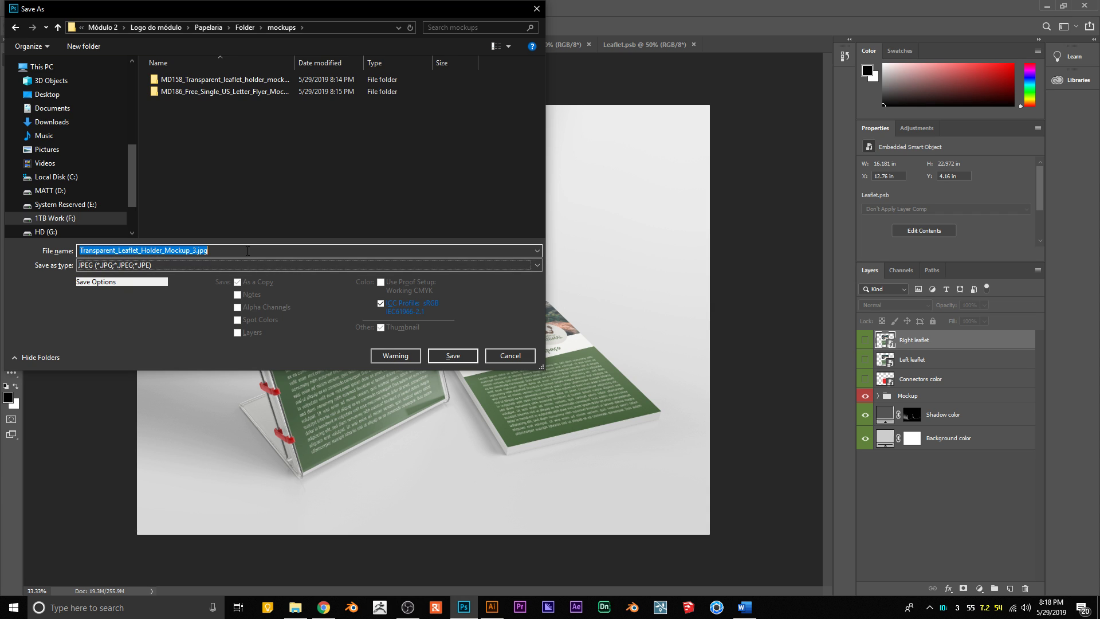
{"action": "type", "text": "Flyer"}
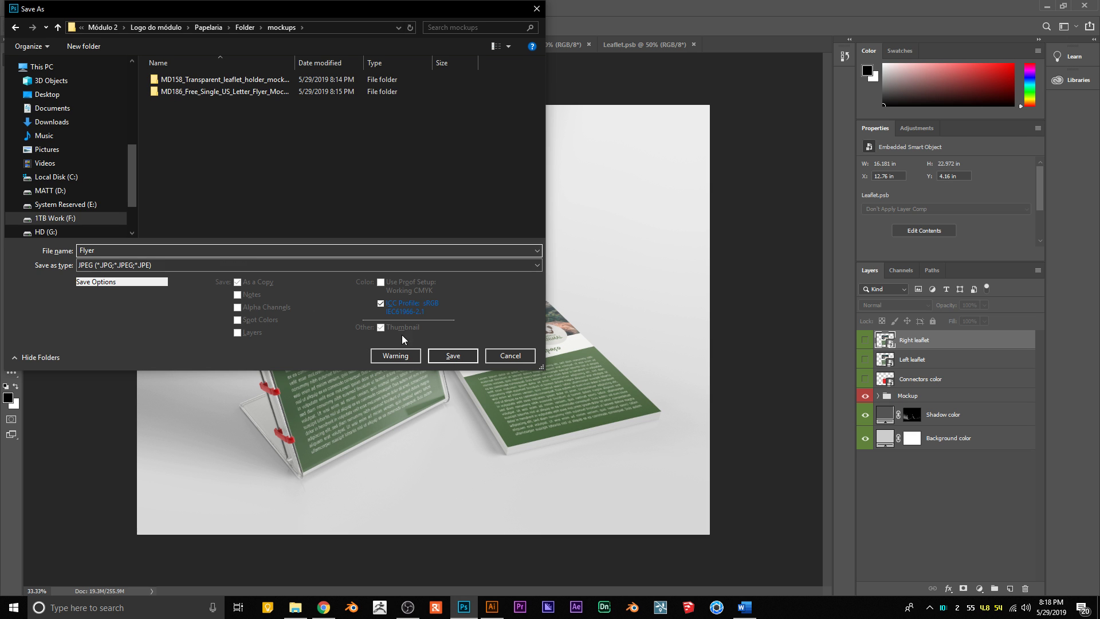
{"action": "left_click", "coordinate": [452, 352]}
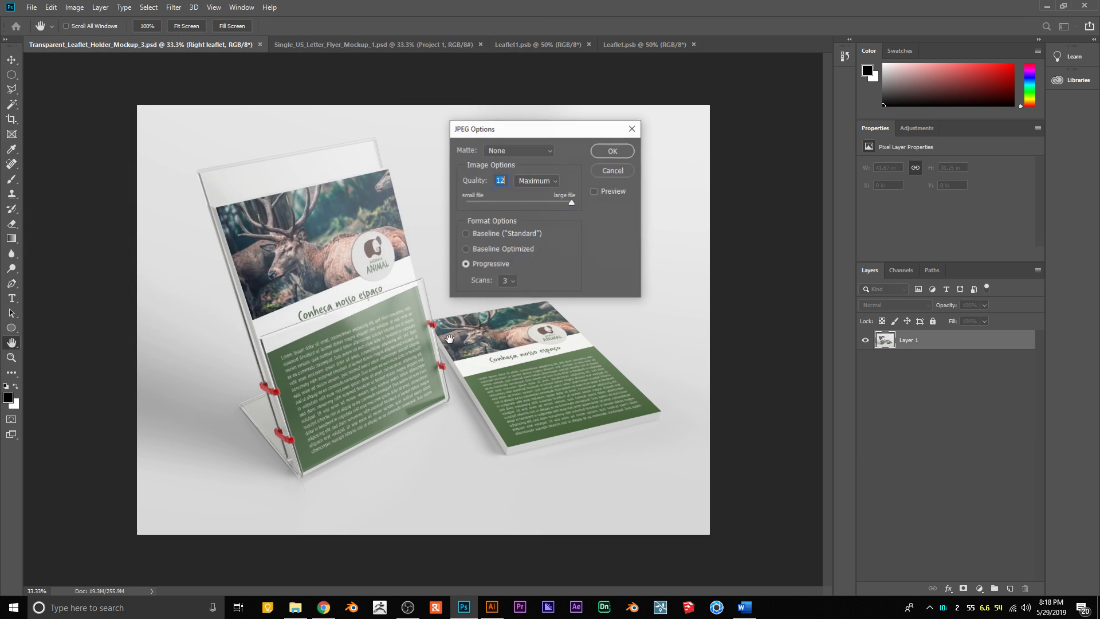
{"action": "left_click", "coordinate": [612, 150]}
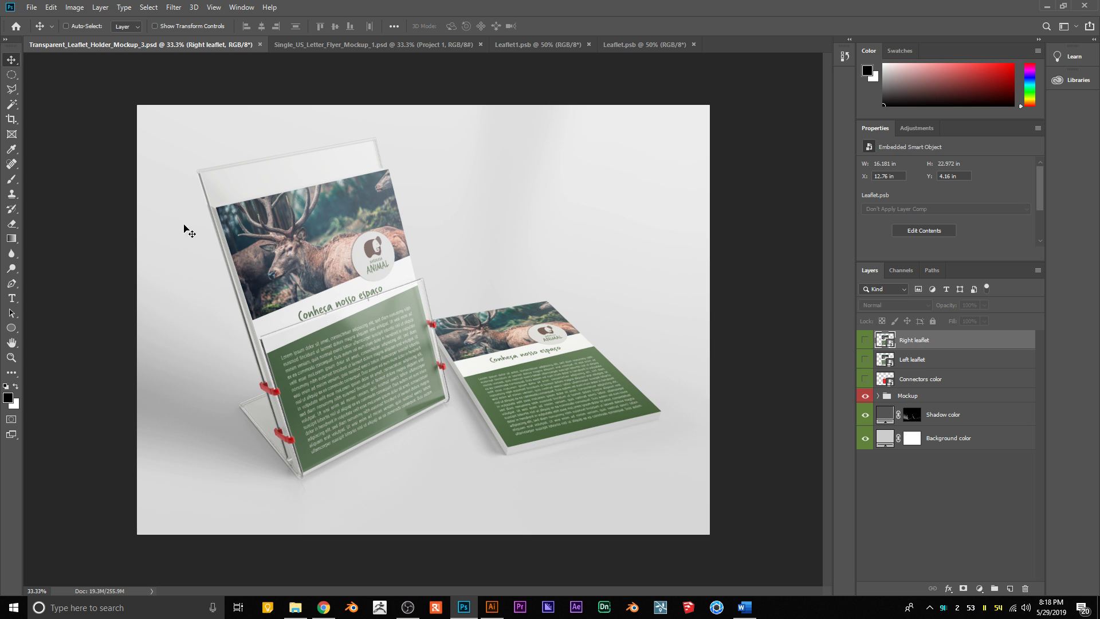
- Close the holder mockup and Leaflet1.psb, then toggle the Project 1 layer's visibility
{"action": "left_click", "coordinate": [260, 45]}
{"action": "left_click", "coordinate": [342, 44]}
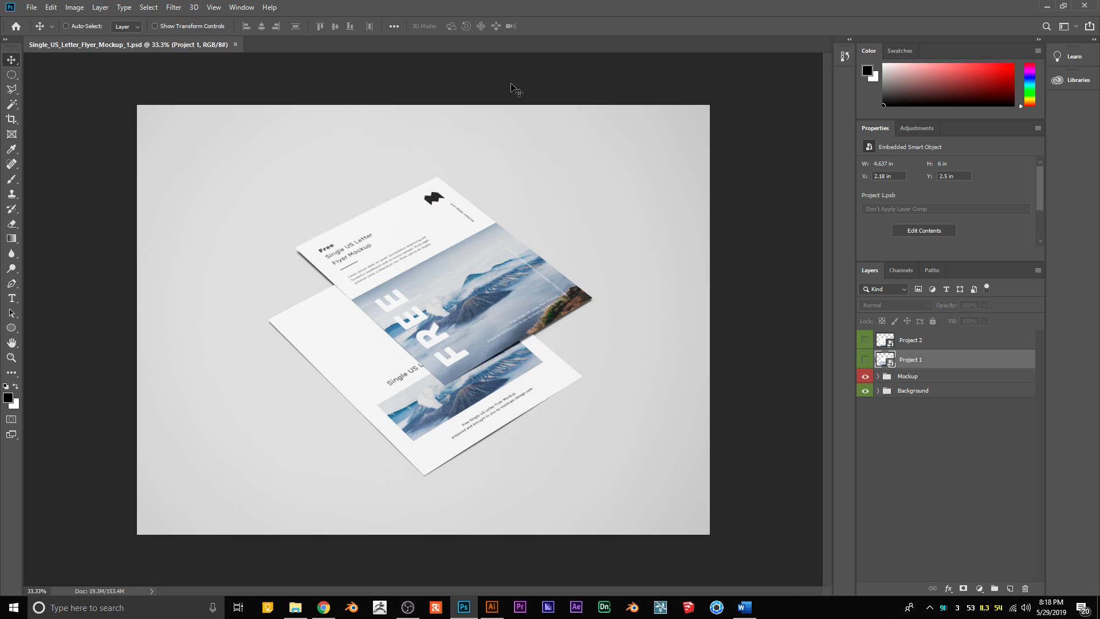
{"action": "left_click", "coordinate": [865, 359]}
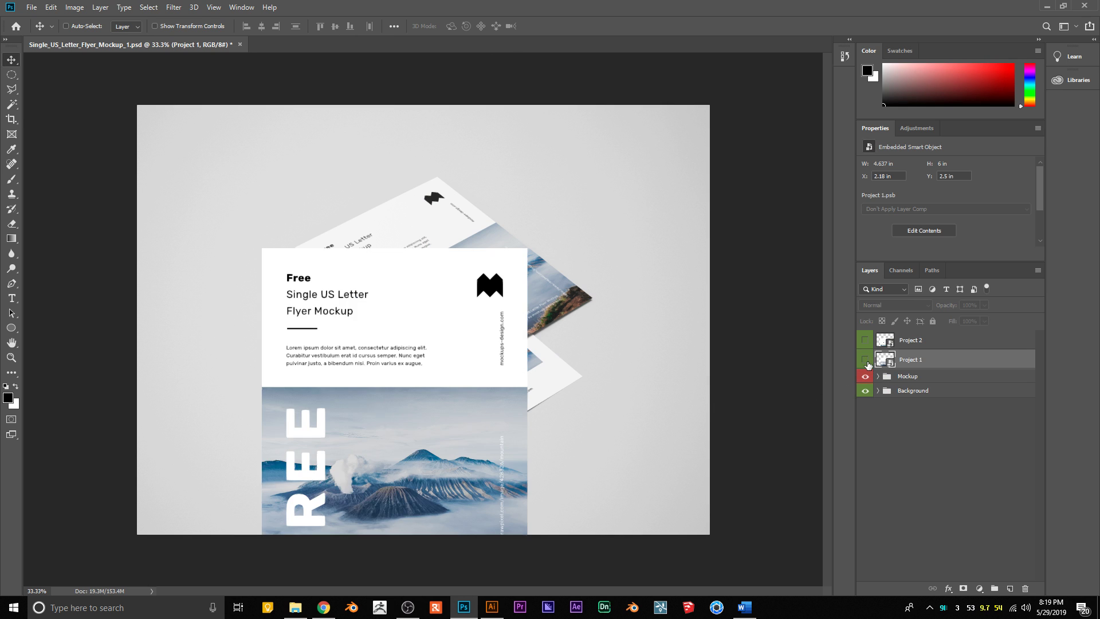
{"action": "left_click", "coordinate": [865, 359]}
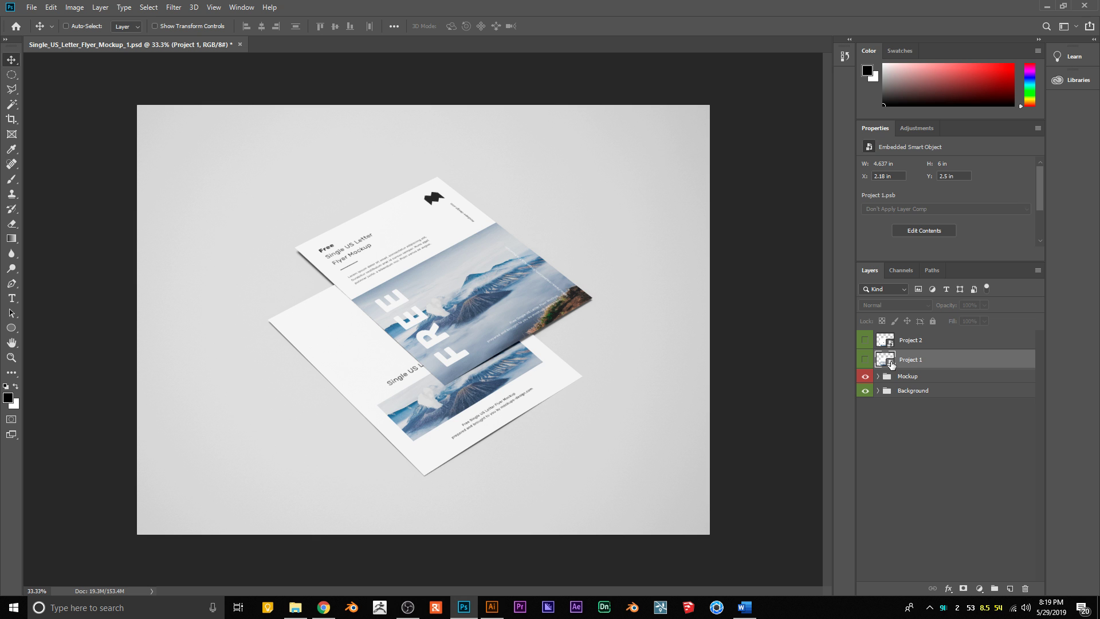
- Open Project 1.psb, paste the deer leaflet, and scale it to fill the page
{"action": "double_click", "coordinate": [891, 365]}
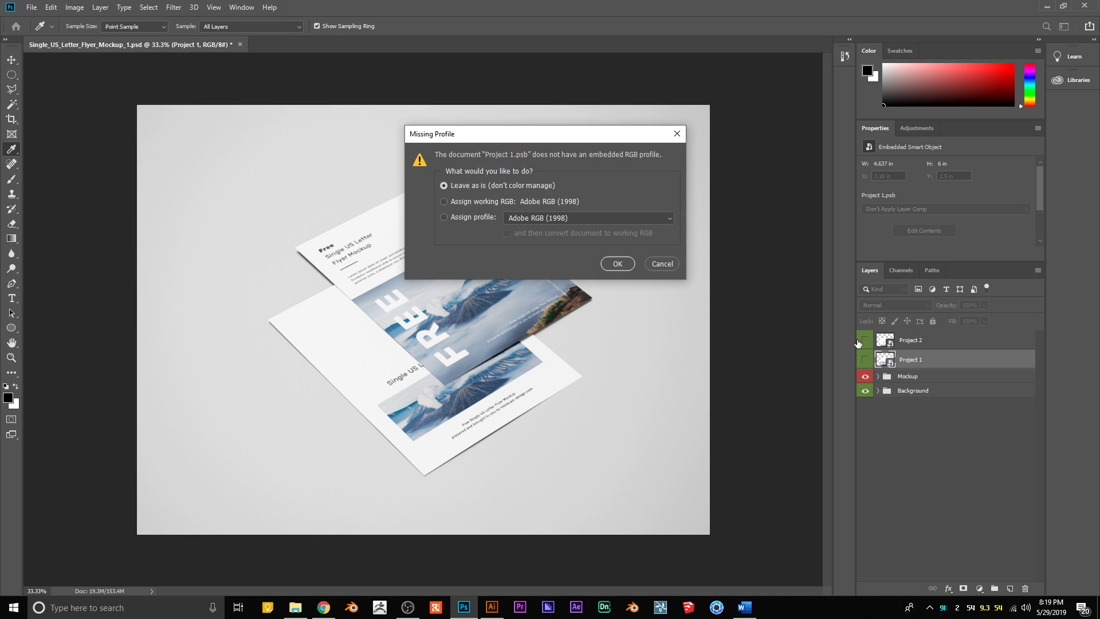
{"action": "left_click", "coordinate": [617, 263]}
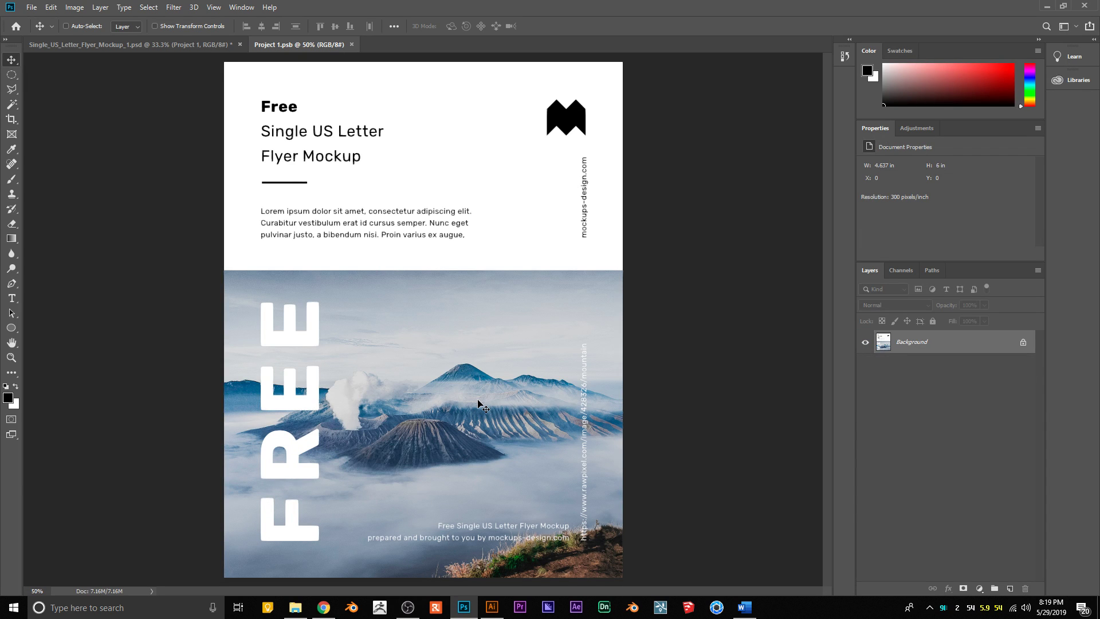
{"action": "key", "text": "ctrl+v"}
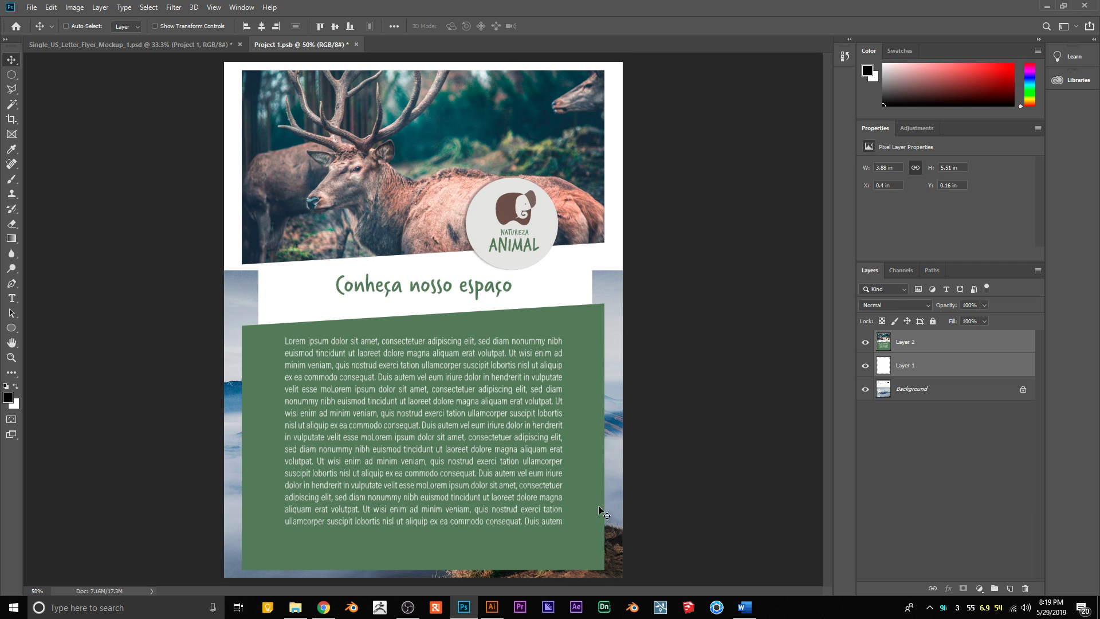
{"action": "key", "text": "ctrl+t"}
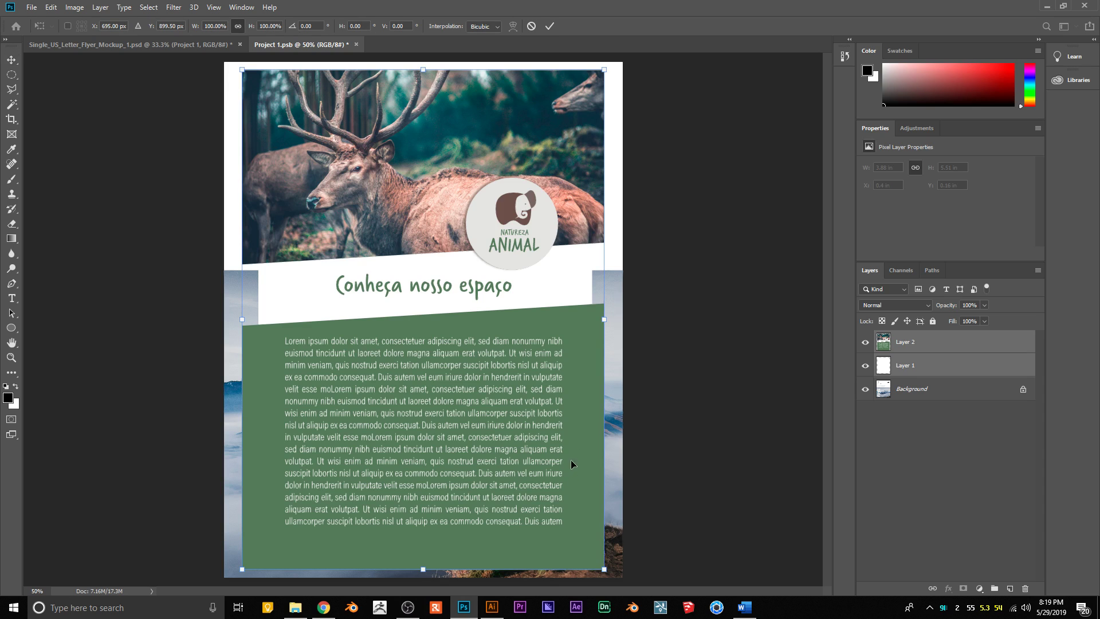
{"action": "left_click_drag", "start_coordinate": [605, 317], "coordinate": [624, 324]}
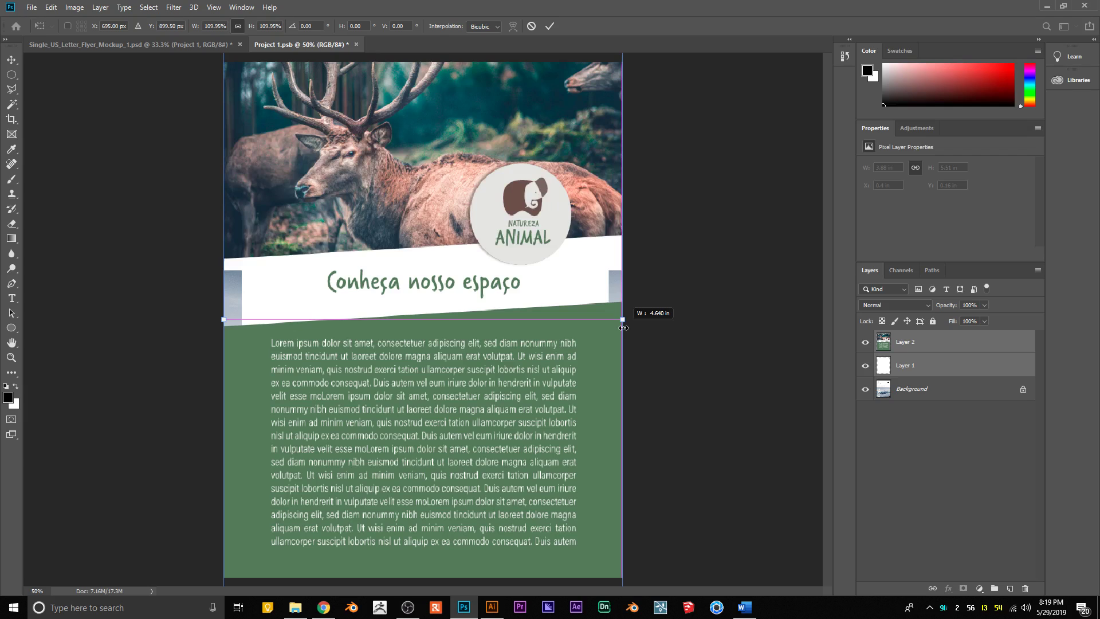
{"action": "left_click_drag", "start_coordinate": [623, 328], "coordinate": [628, 325]}
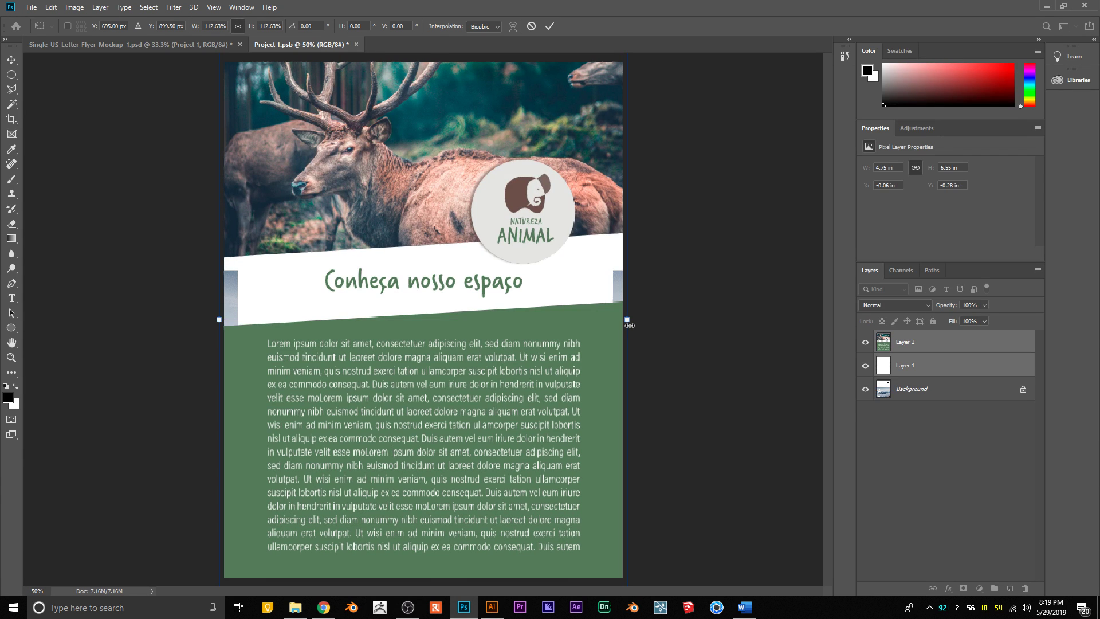
{"action": "left_click", "coordinate": [548, 27]}
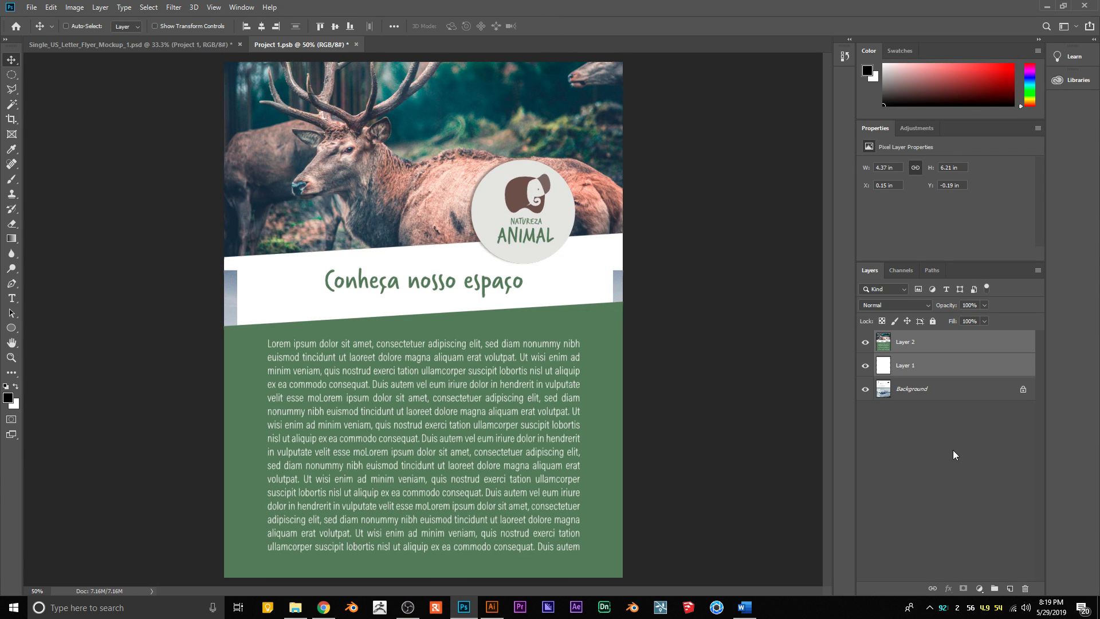
- Widen the white backing Layer 1 past the page edges and save Project 1.psb
{"action": "left_click", "coordinate": [905, 369]}
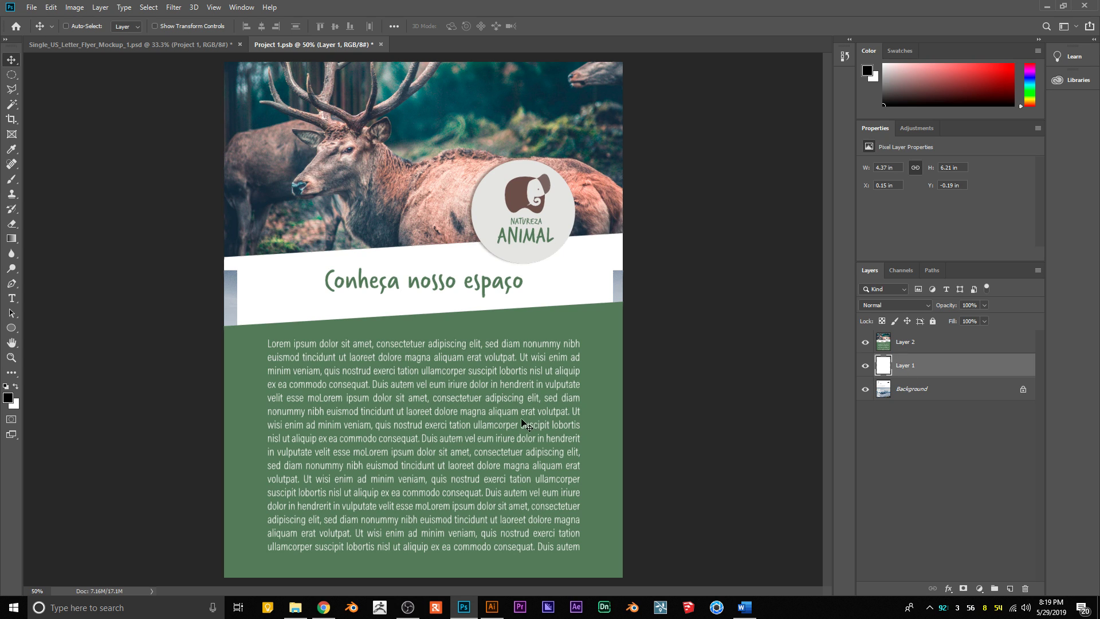
{"action": "key", "text": "ctrl+t"}
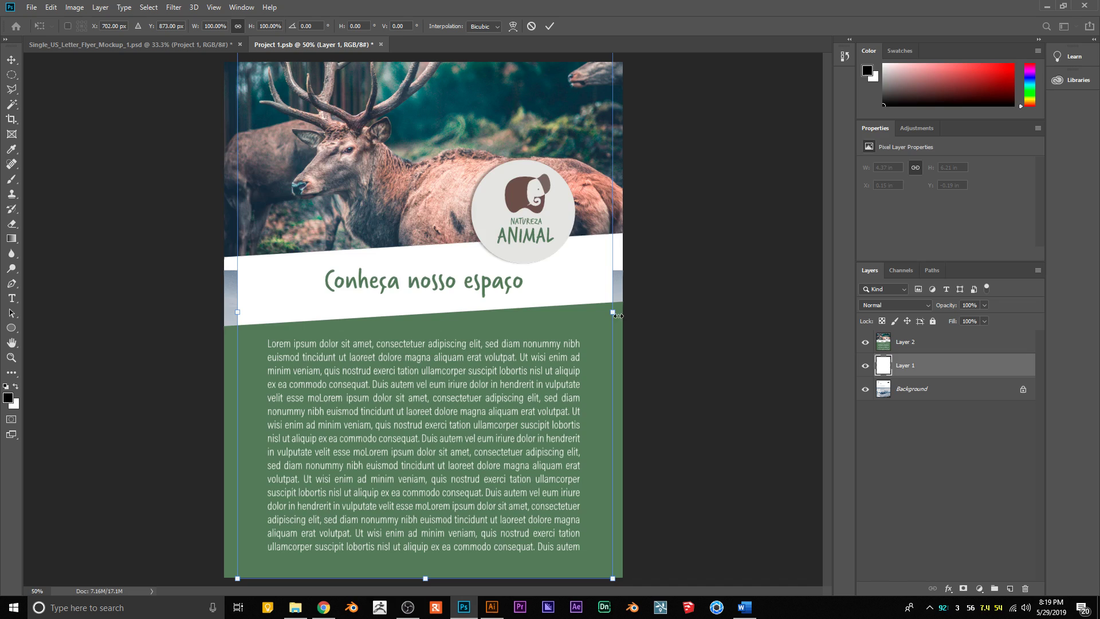
{"action": "left_click_drag", "start_coordinate": [614, 315], "coordinate": [679, 329]}
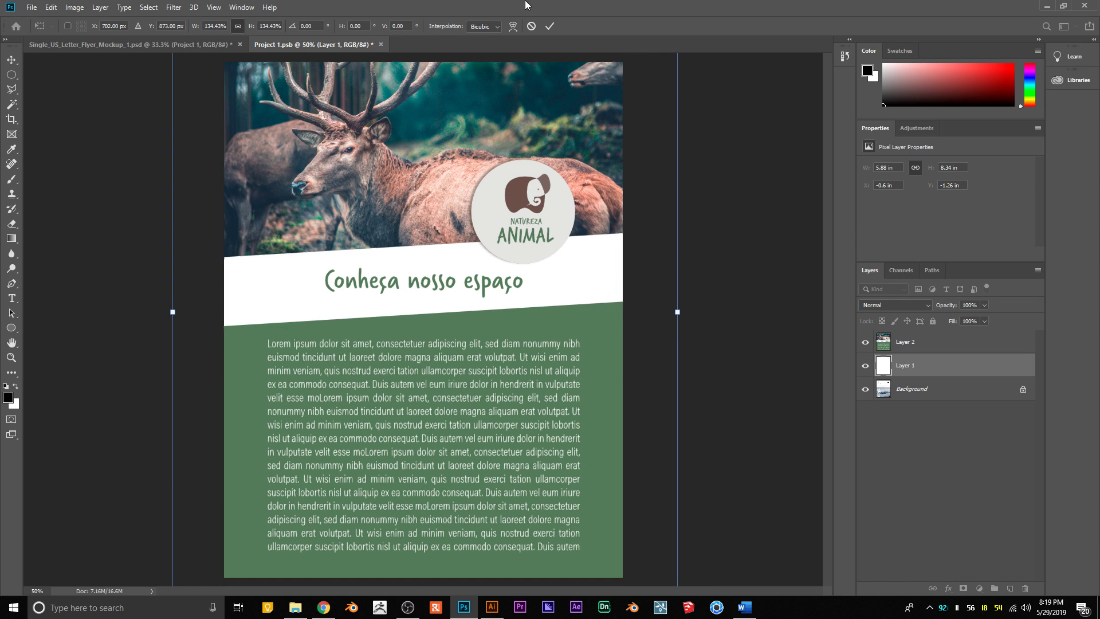
{"action": "left_click", "coordinate": [554, 27]}
{"action": "key", "text": "ctrl+s"}
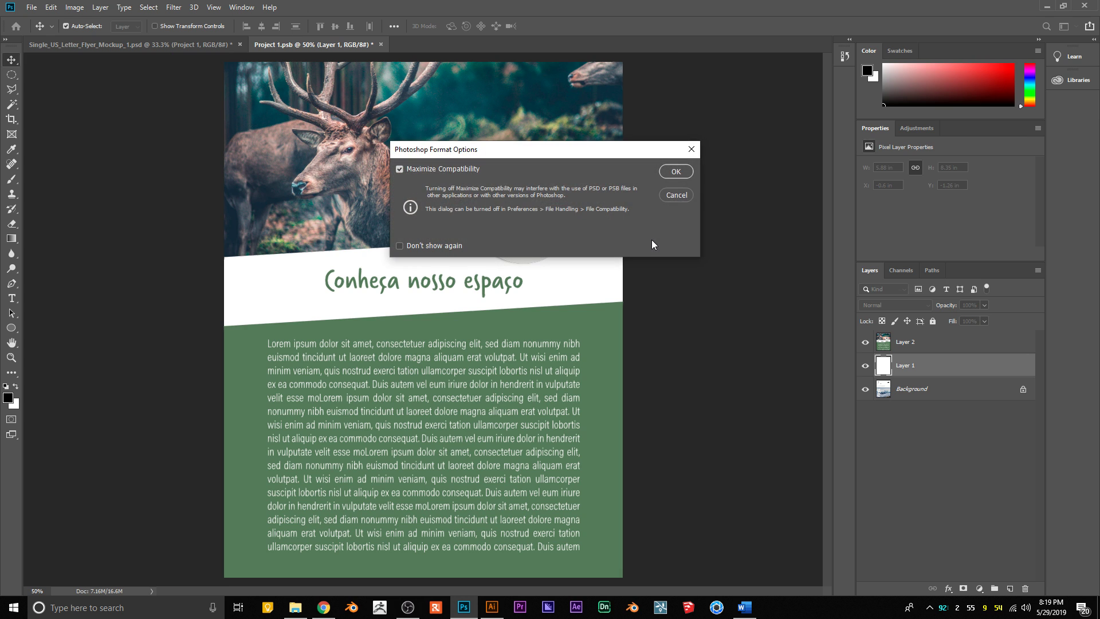
{"action": "left_click", "coordinate": [685, 173]}
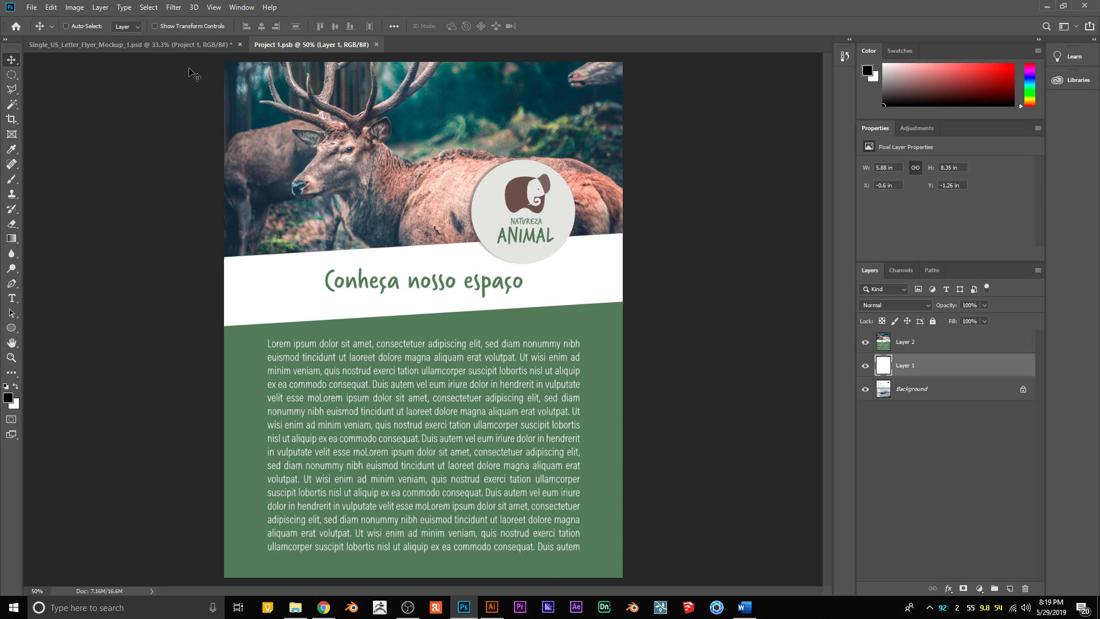
- Open the back flyer's Project 2 artwork from the US letter mockup, keeping its colour profile
{"action": "left_click", "coordinate": [174, 48]}
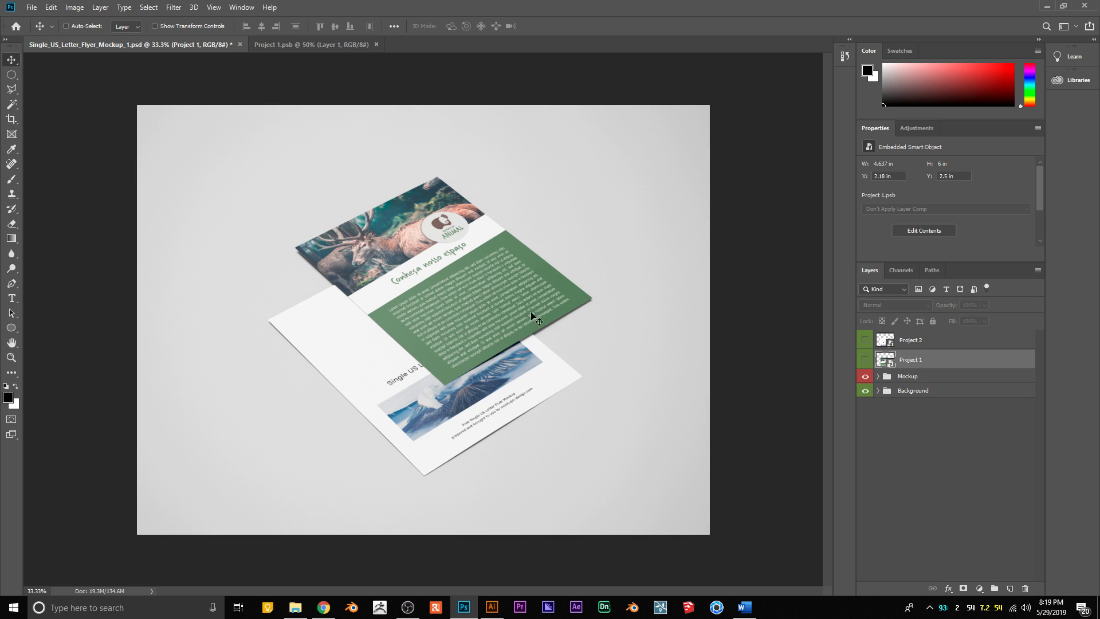
{"action": "left_click", "coordinate": [890, 344]}
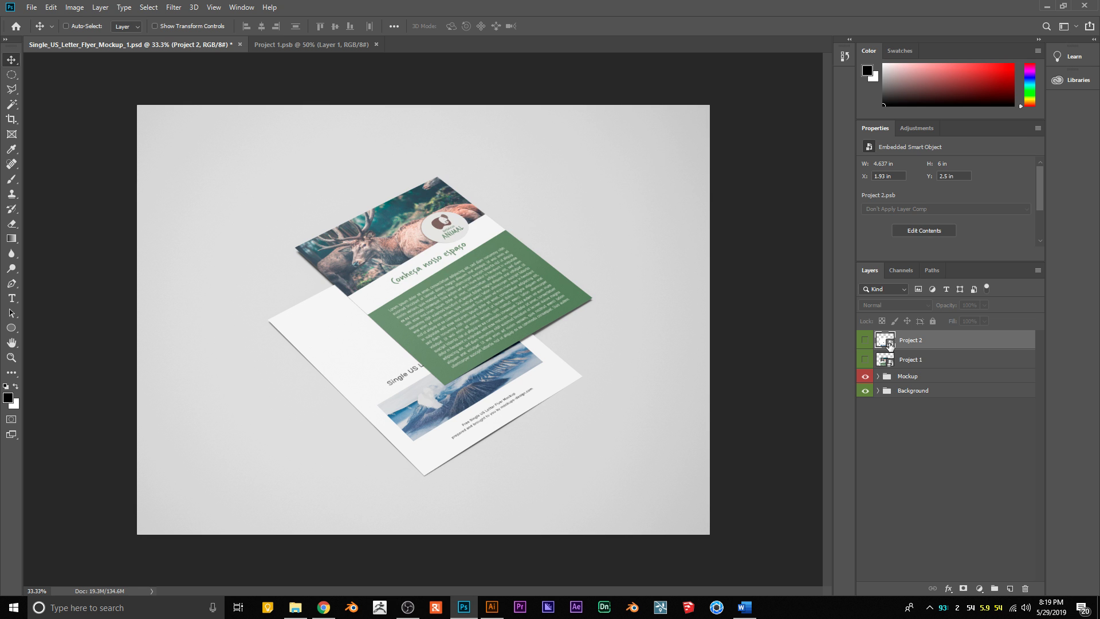
{"action": "double_click", "coordinate": [889, 342]}
{"action": "left_click", "coordinate": [616, 264]}
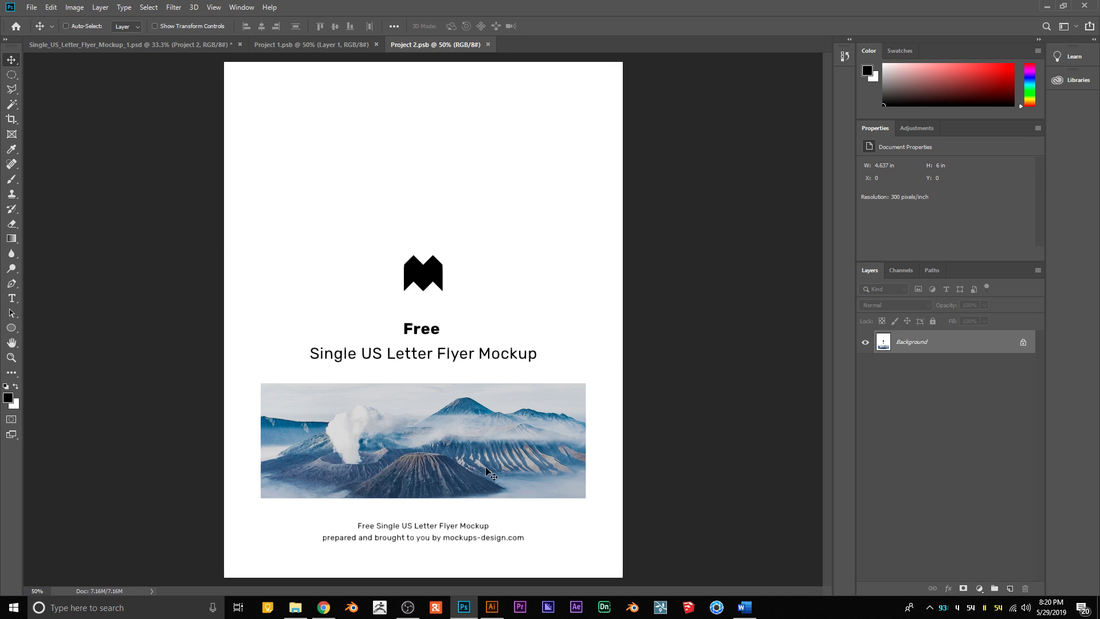
{"action": "left_click", "coordinate": [327, 610]}
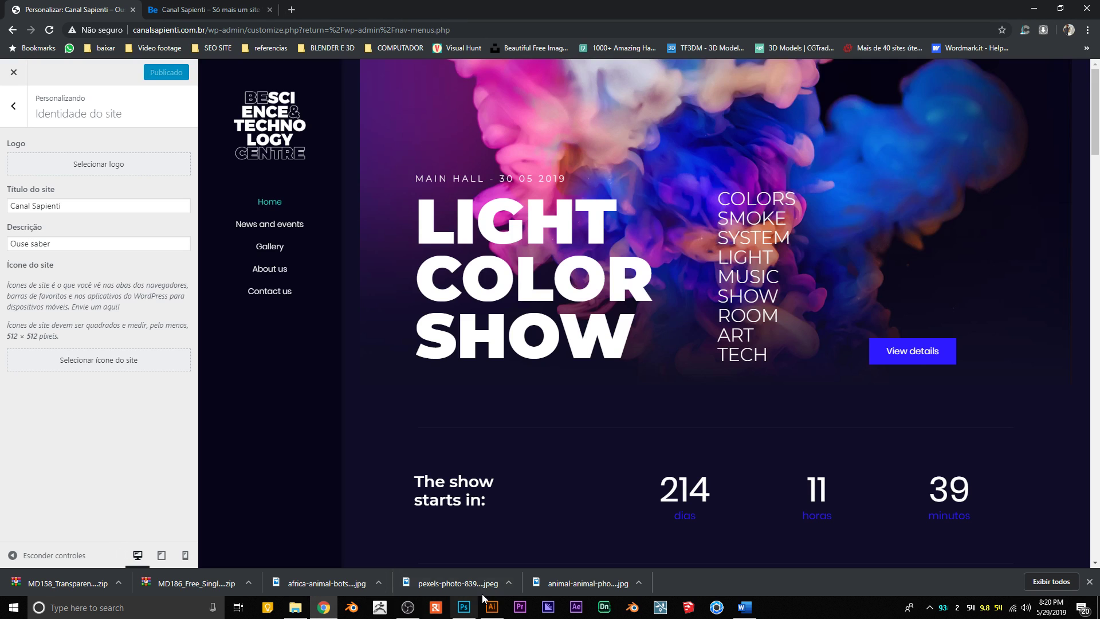
- Select and copy all the leaflet's back-page artwork in Illustrator, then return to Project 2.psb
{"action": "left_click", "coordinate": [491, 606]}
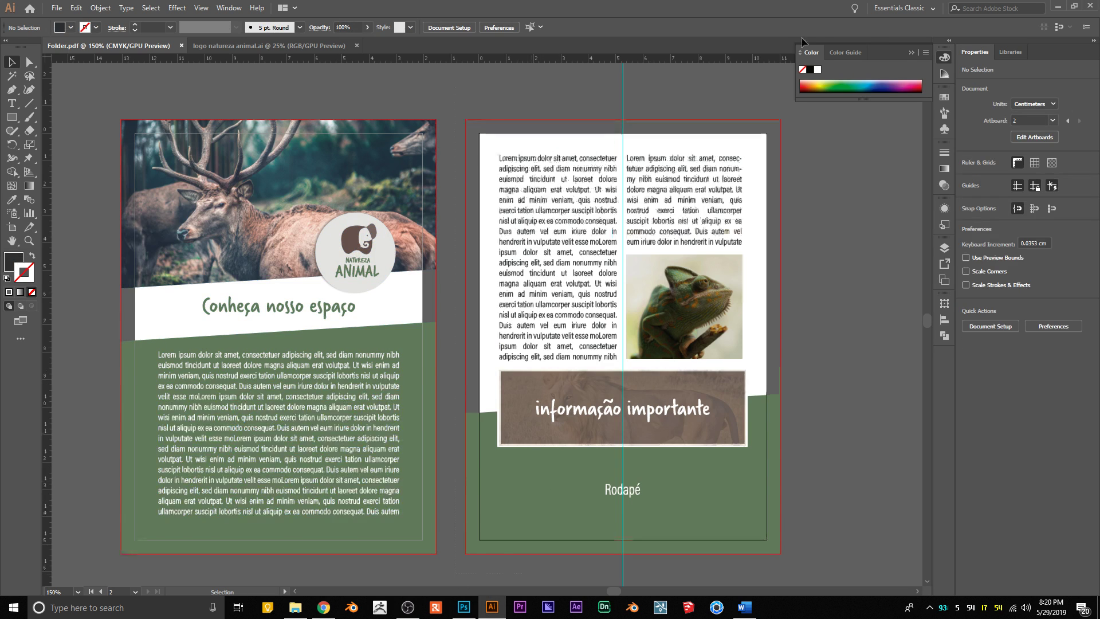
{"action": "scroll", "coordinate": [767, 291], "scroll_direction": "up", "scroll_amount": 5}
{"action": "key", "text": "ctrl+a"}
{"action": "scroll", "coordinate": [813, 325], "scroll_direction": "down", "scroll_amount": 1}
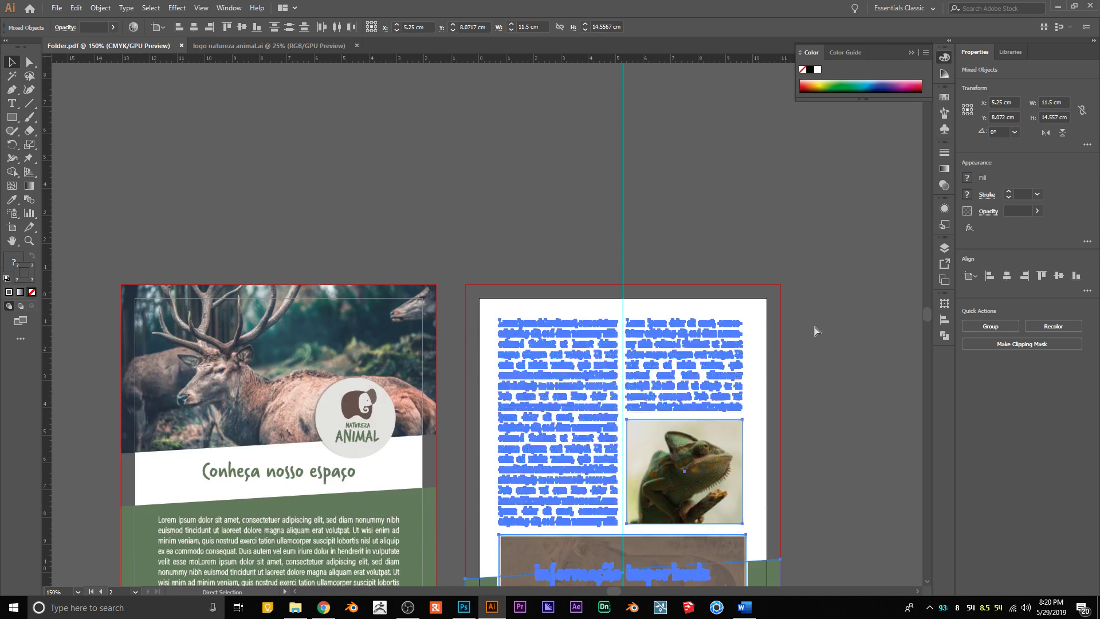
{"action": "left_click", "coordinate": [464, 606]}
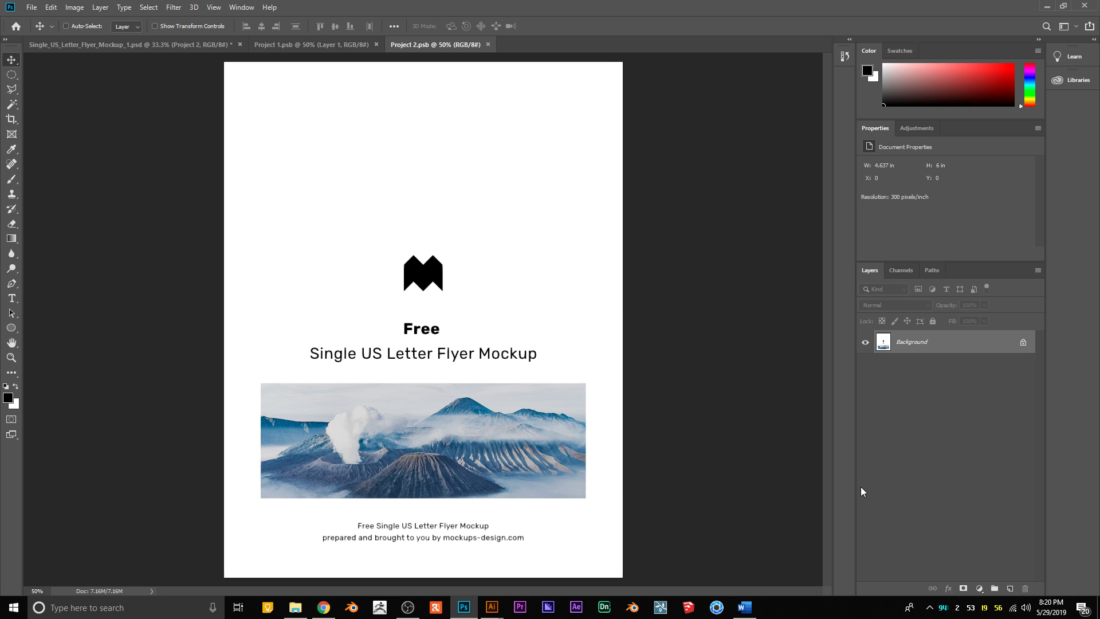
{"action": "mouse_move", "coordinate": [492, 607]}
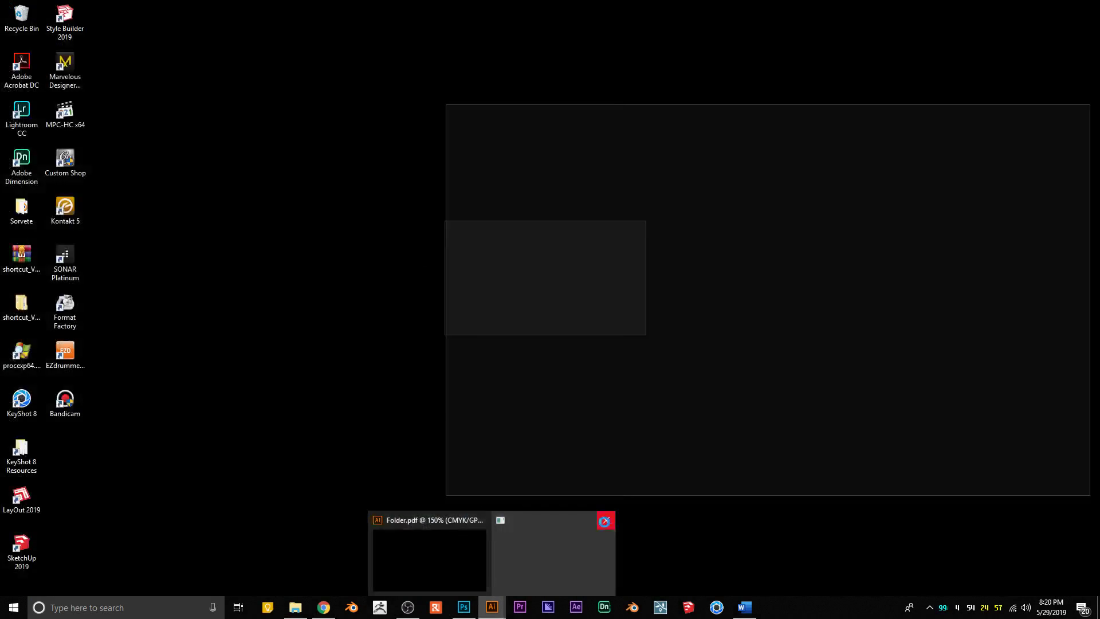
{"action": "left_click", "coordinate": [605, 519]}
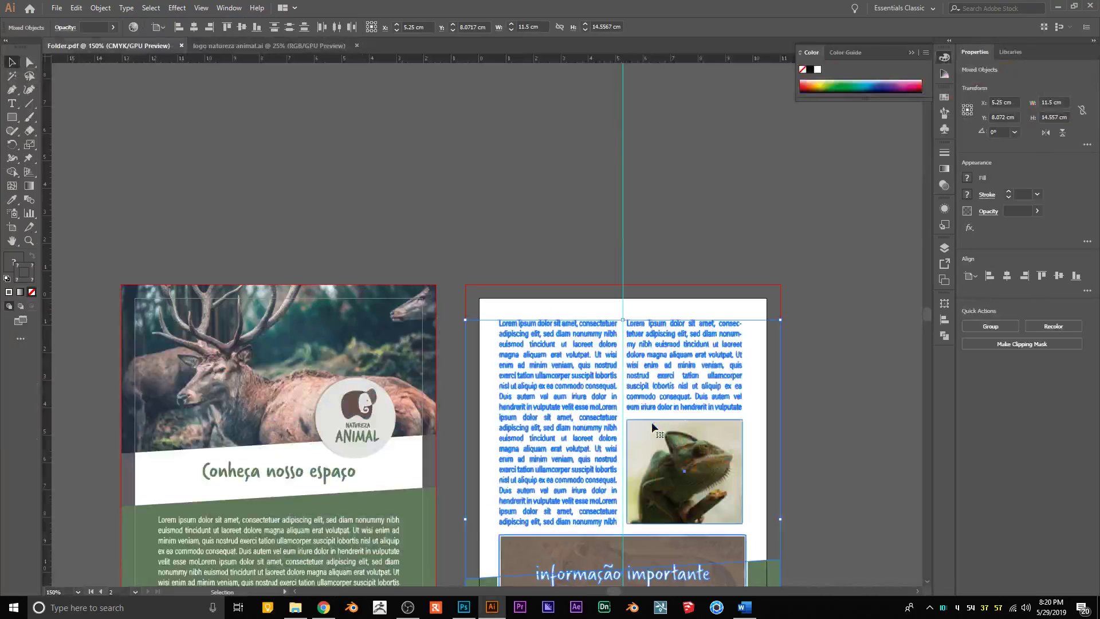
{"action": "left_click", "coordinate": [463, 609]}
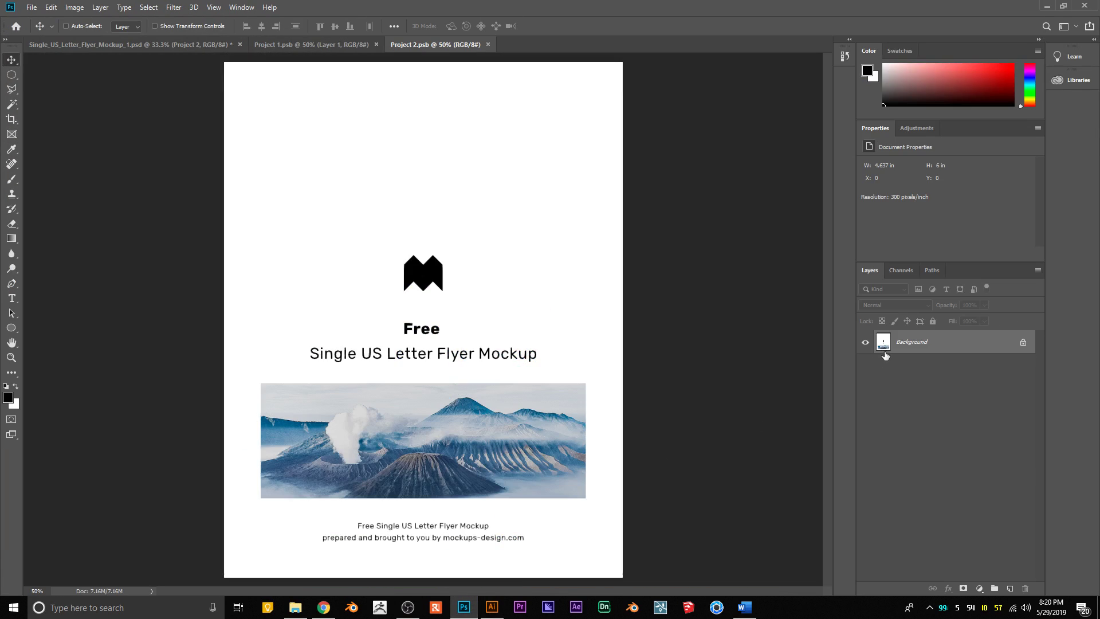
- Add a white-filled layer over the volcano placeholder and paste the back page as pixels
{"action": "left_click", "coordinate": [1006, 586]}
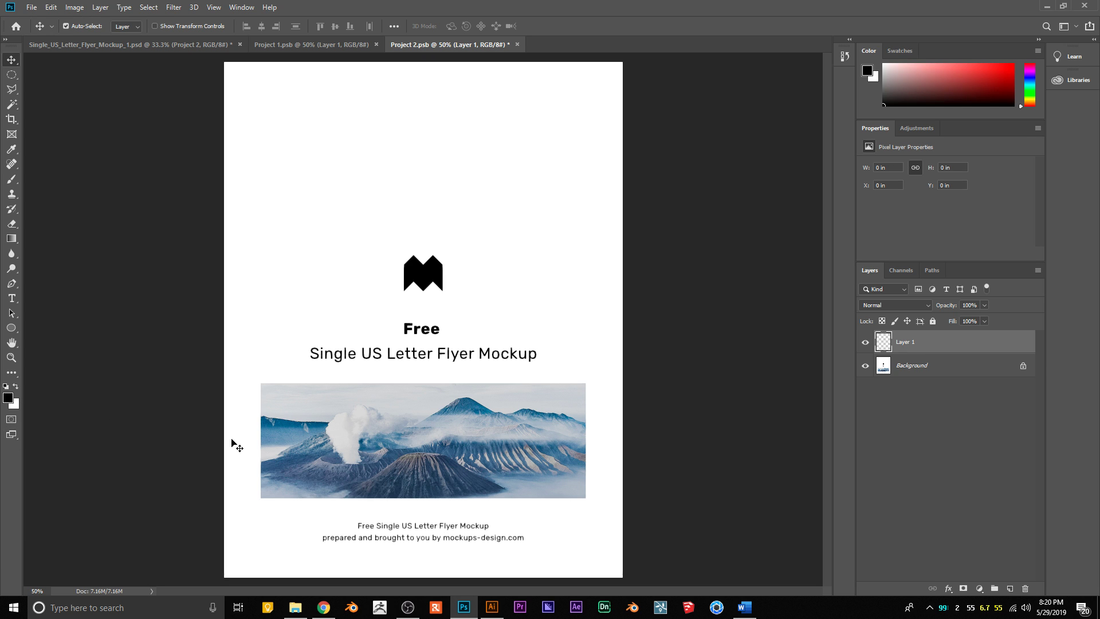
{"action": "key", "text": "ctrl+BackSpace"}
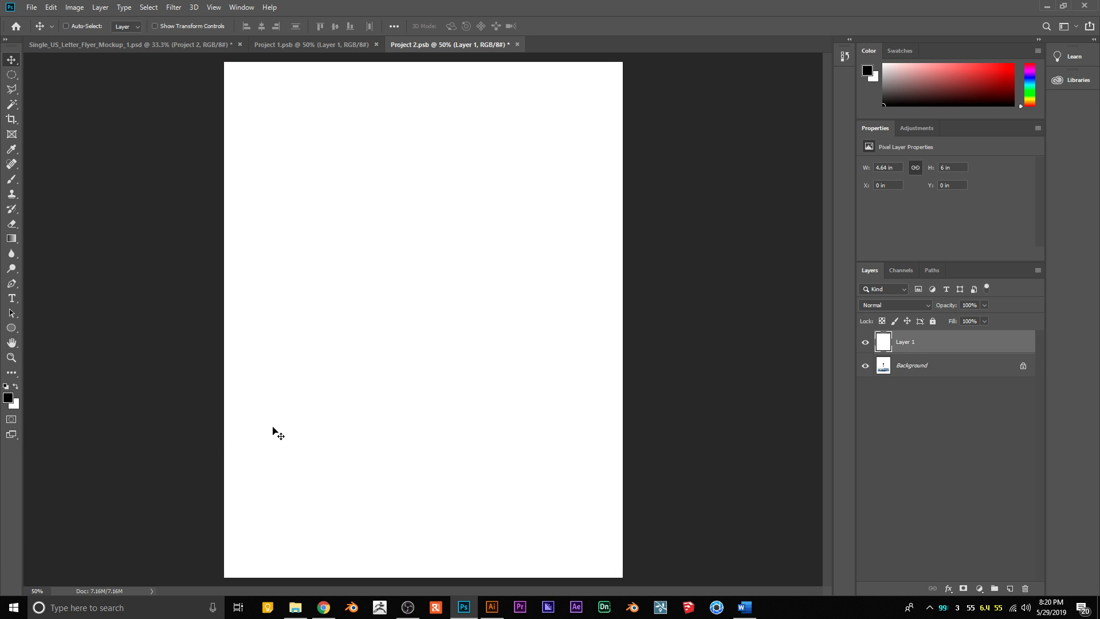
{"action": "key", "text": "ctrl+v"}
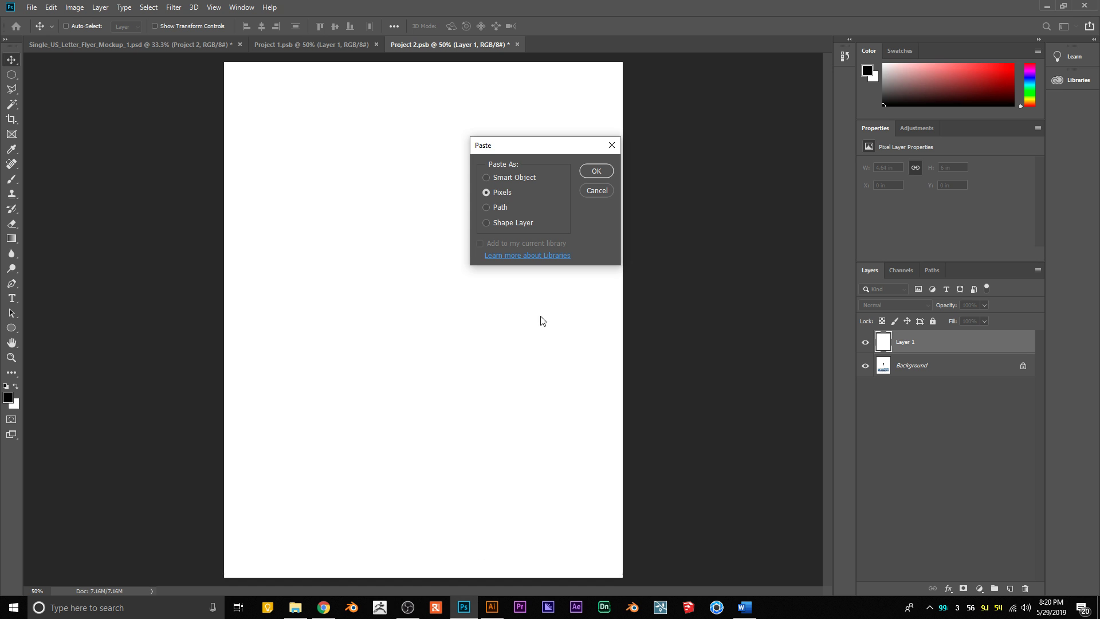
{"action": "left_click", "coordinate": [597, 171]}
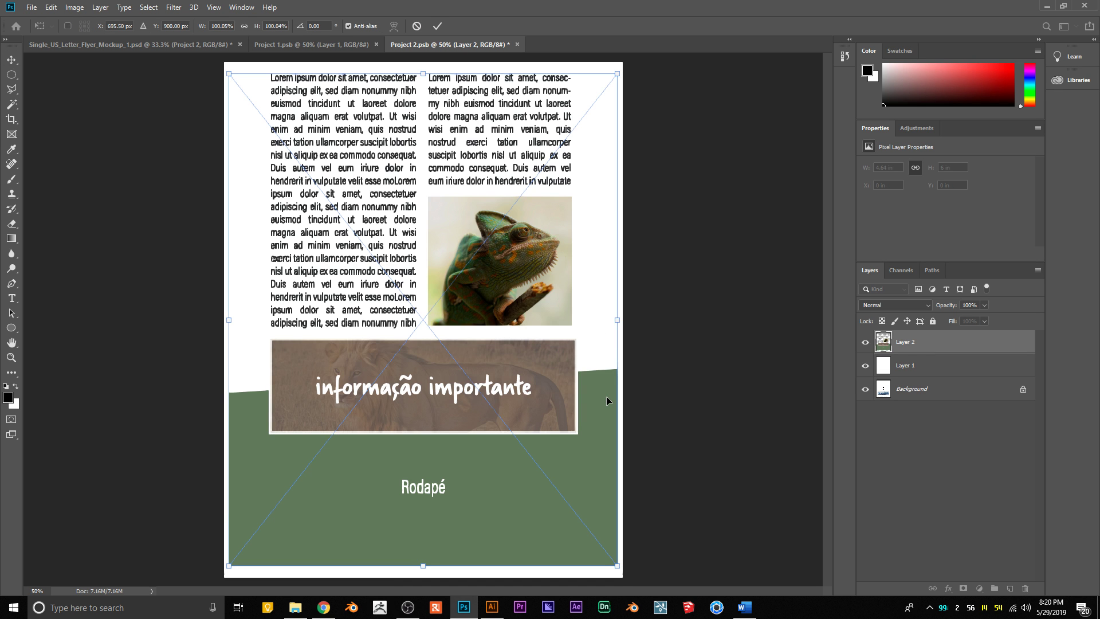
- Scale and position the back page to fill the flyer, then save with maximized compatibility
{"action": "mouse_move", "coordinate": [577, 298]}
{"action": "left_mouse_down"}
{"action": "mouse_move", "coordinate": [574, 319]}
{"action": "mouse_move", "coordinate": [625, 342]}
{"action": "mouse_move", "coordinate": [599, 329]}
{"action": "mouse_move", "coordinate": [637, 367]}
{"action": "left_mouse_up"}
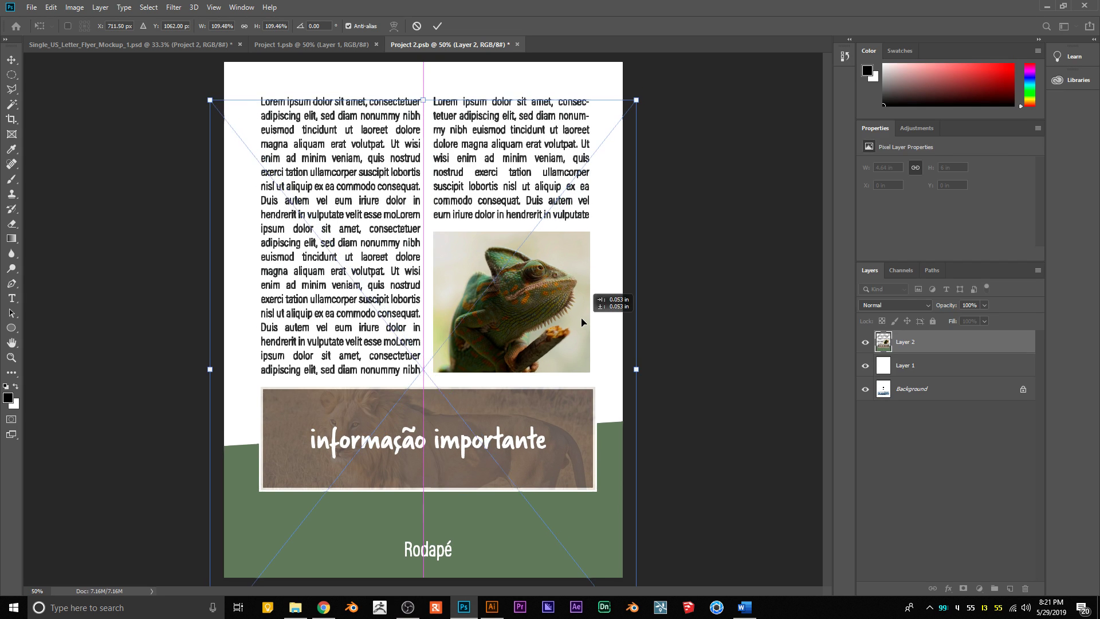
{"action": "left_click_drag", "start_coordinate": [583, 315], "coordinate": [583, 312]}
{"action": "left_click_drag", "start_coordinate": [636, 356], "coordinate": [630, 341]}
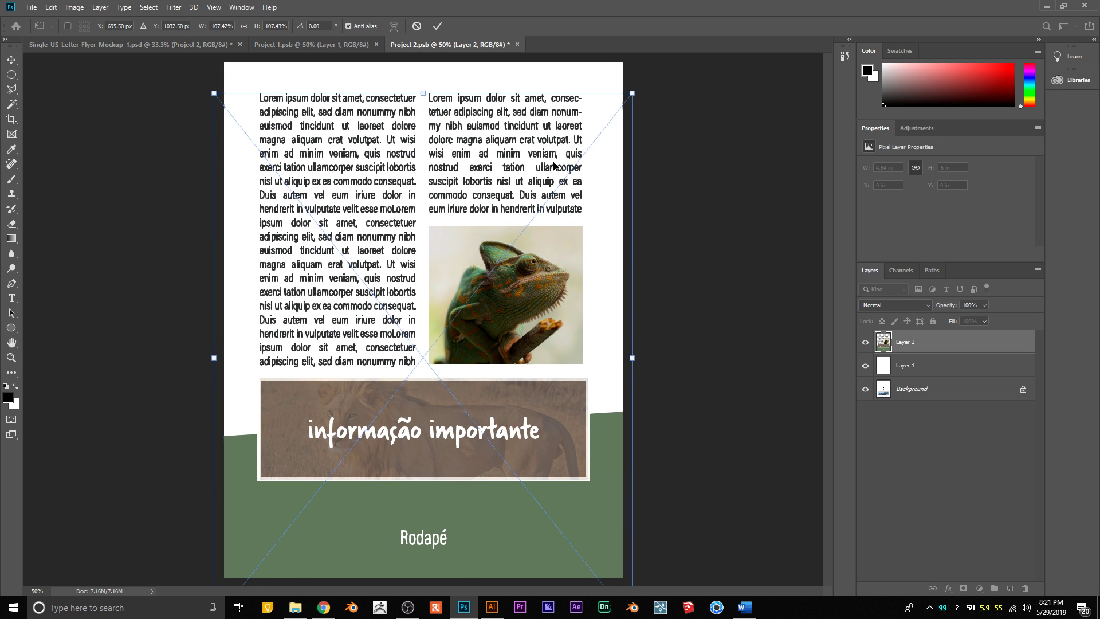
{"action": "key", "text": "Right"}
{"action": "key", "text": "Right"}
{"action": "key", "text": "Right"}
{"action": "key", "text": "Right"}
{"action": "key", "text": "Right"}
{"action": "key", "text": "Right"}
{"action": "key", "text": "Right"}
{"action": "key", "text": "Right"}
{"action": "key", "text": "Right"}
{"action": "key", "text": "Right"}
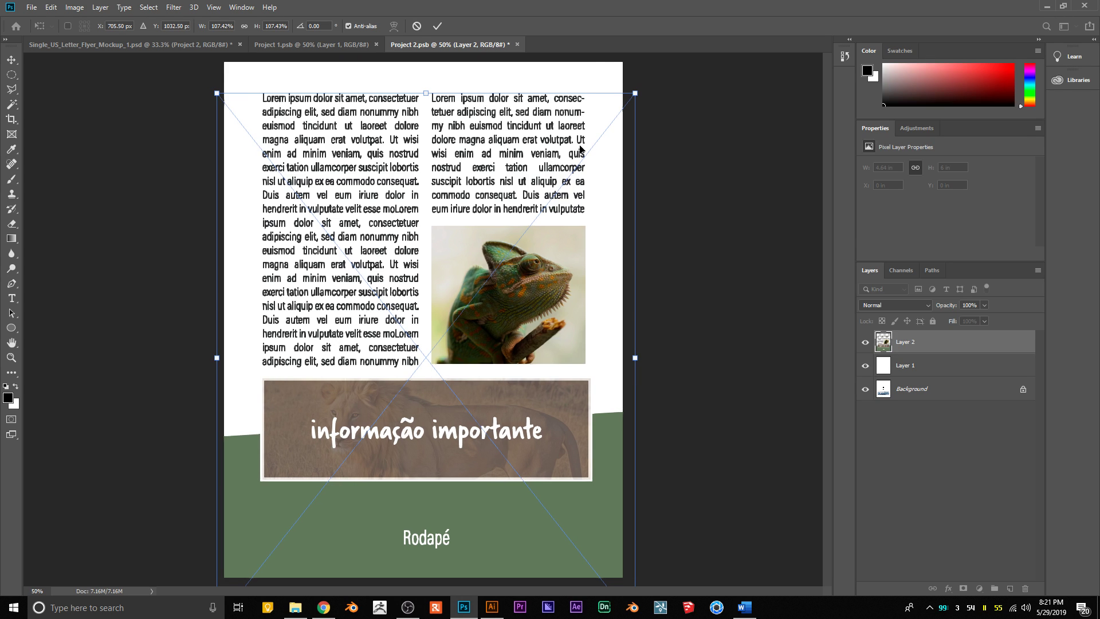
{"action": "key", "text": "Return"}
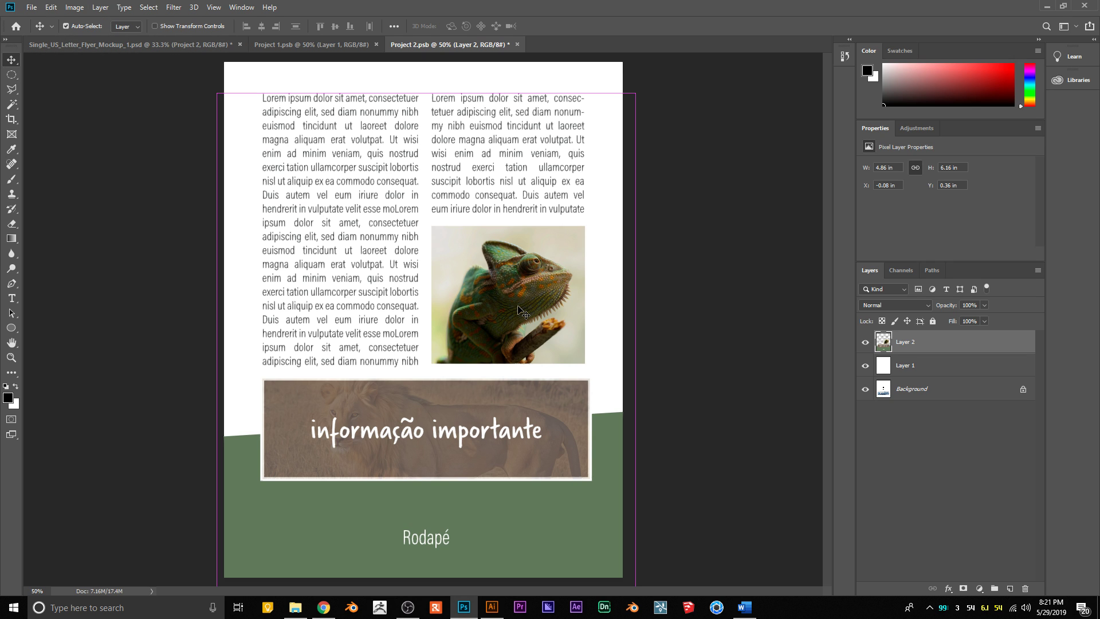
{"action": "key", "text": "ctrl+s"}
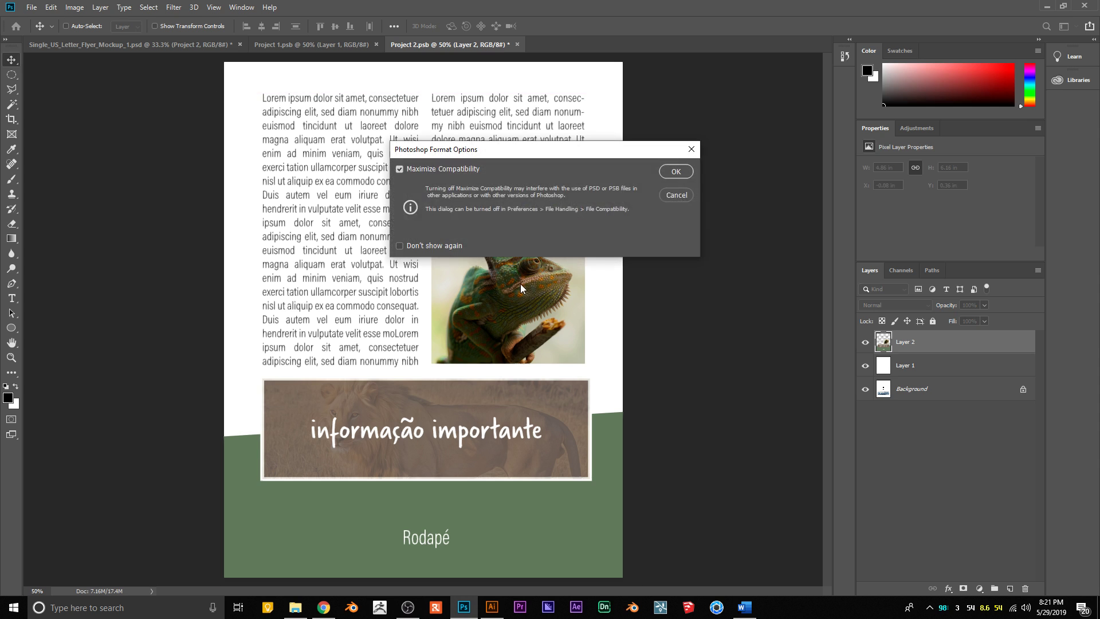
{"action": "left_click", "coordinate": [676, 171]}
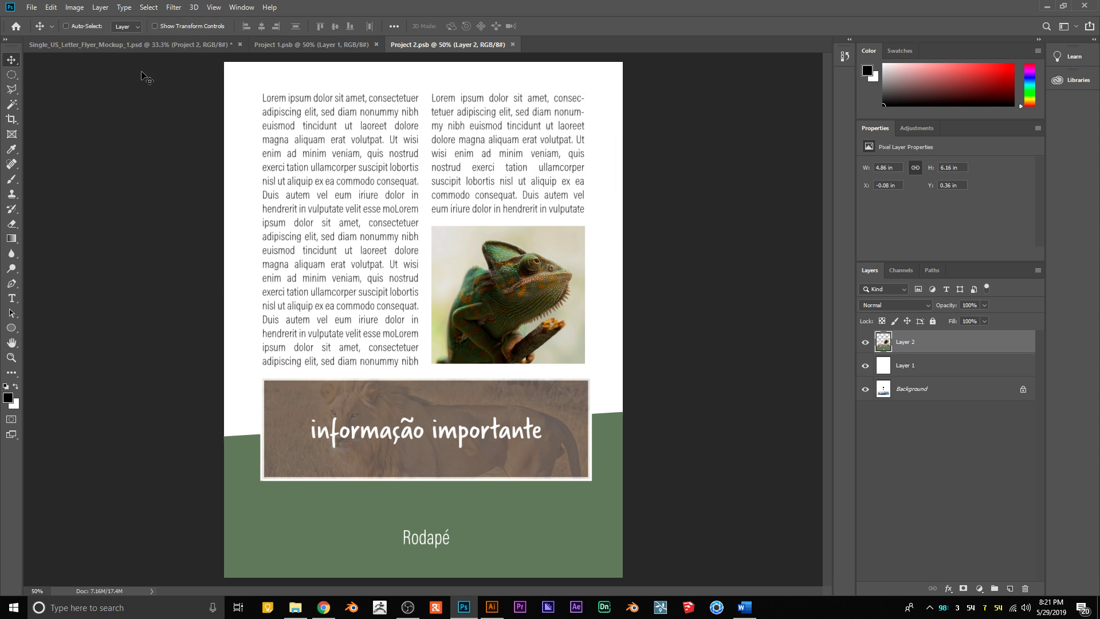
- Save the flyer mockup and export it as a maximum-quality JPEG into the mockups folder
{"action": "left_click", "coordinate": [129, 45]}
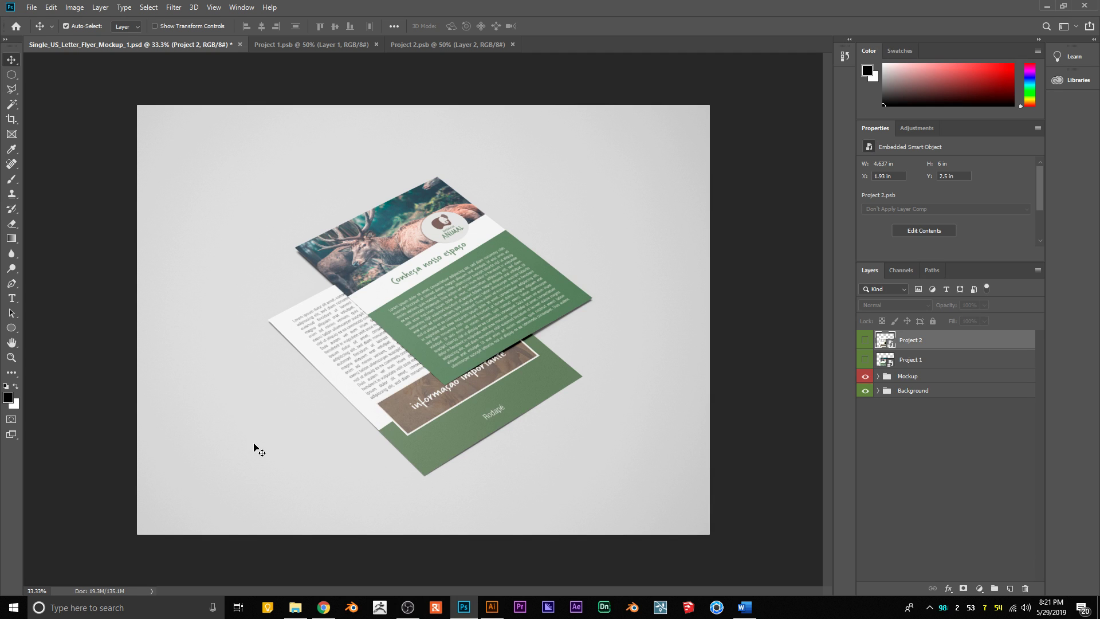
{"action": "key", "text": "ctrl+s"}
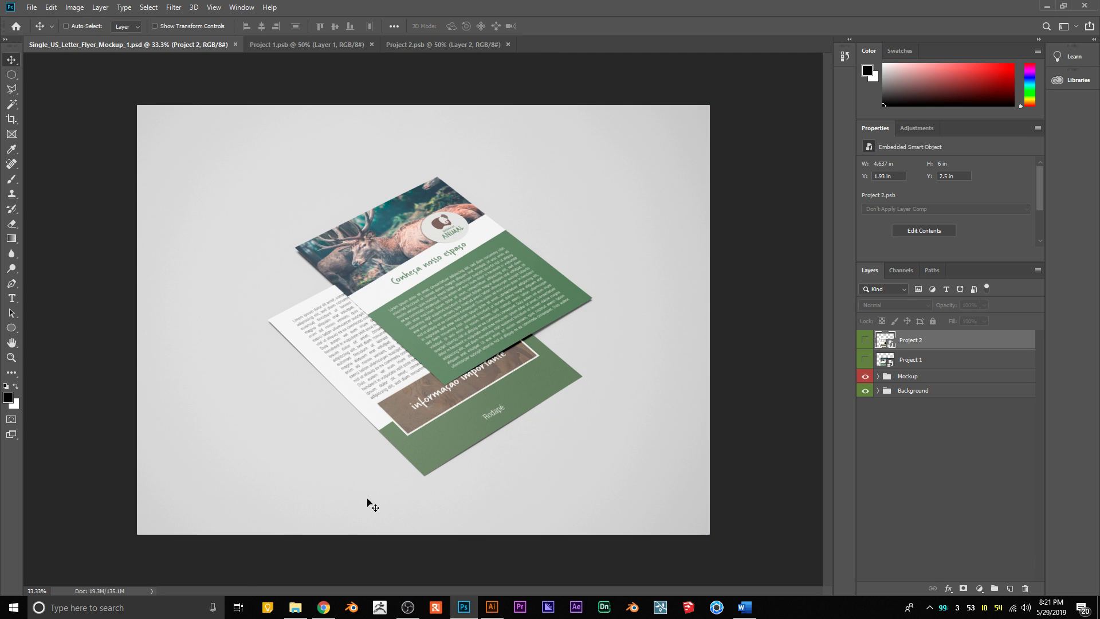
{"action": "key", "text": "ctrl+shift+s"}
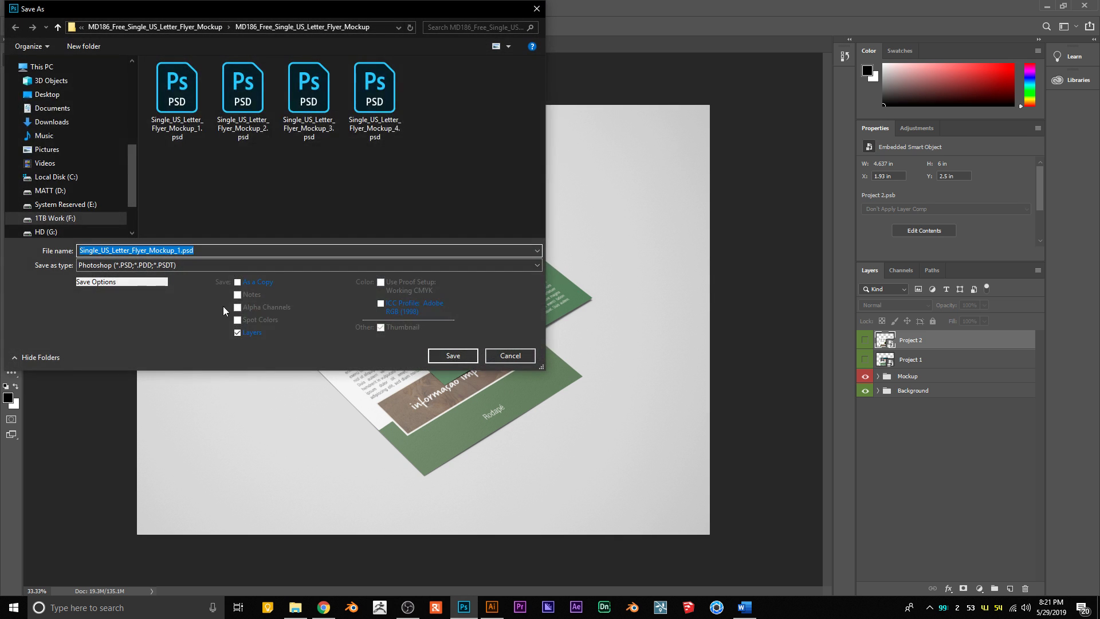
{"action": "left_click", "coordinate": [149, 28]}
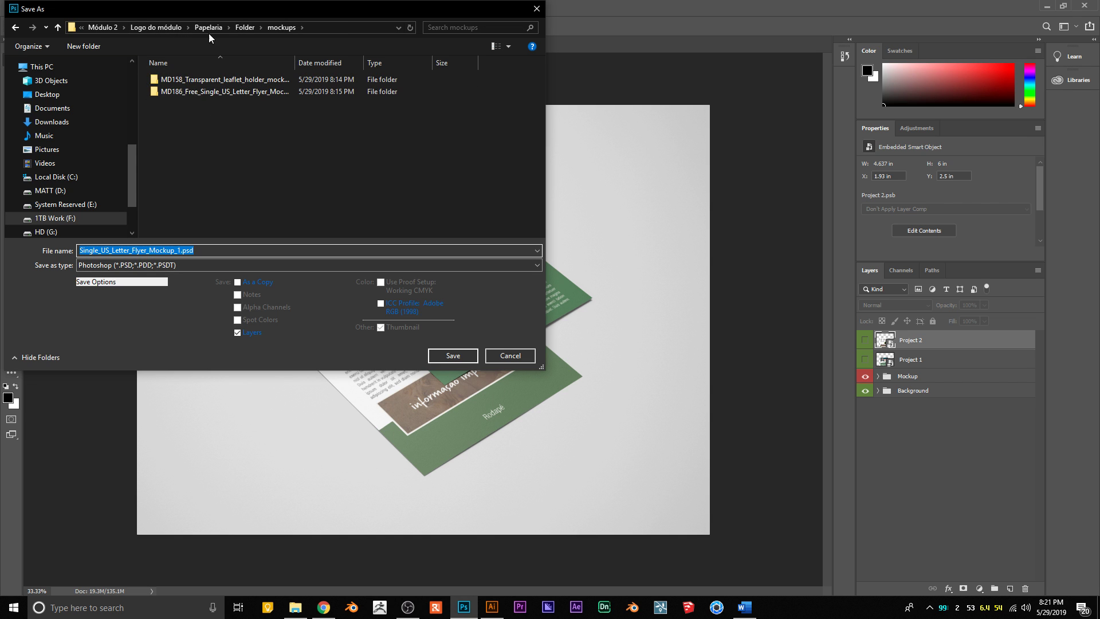
{"action": "left_click", "coordinate": [231, 268]}
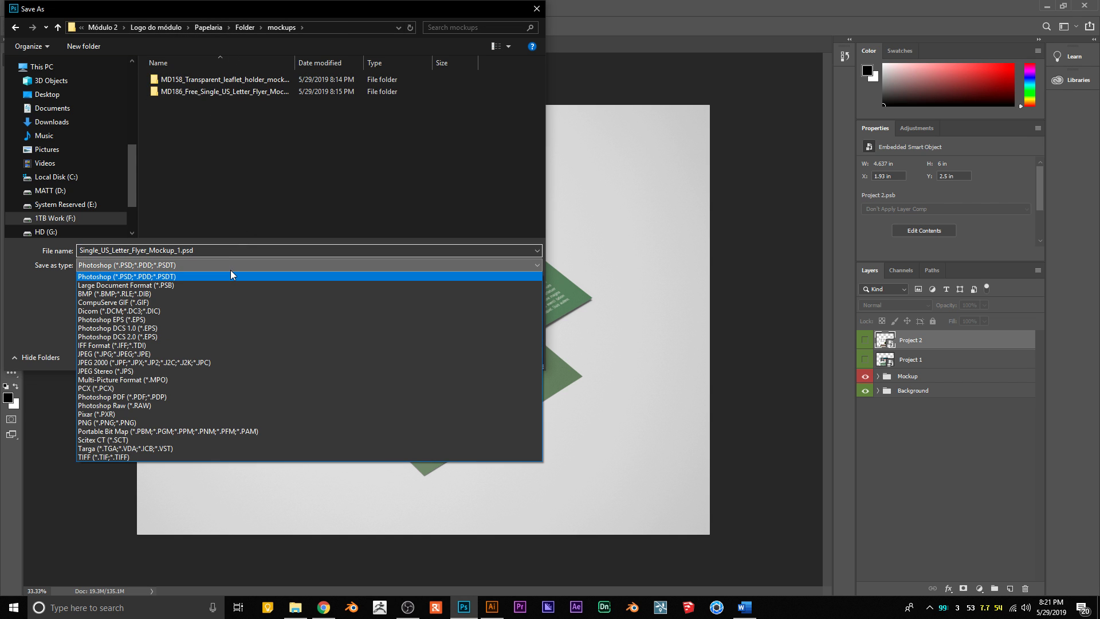
{"action": "left_click", "coordinate": [175, 355]}
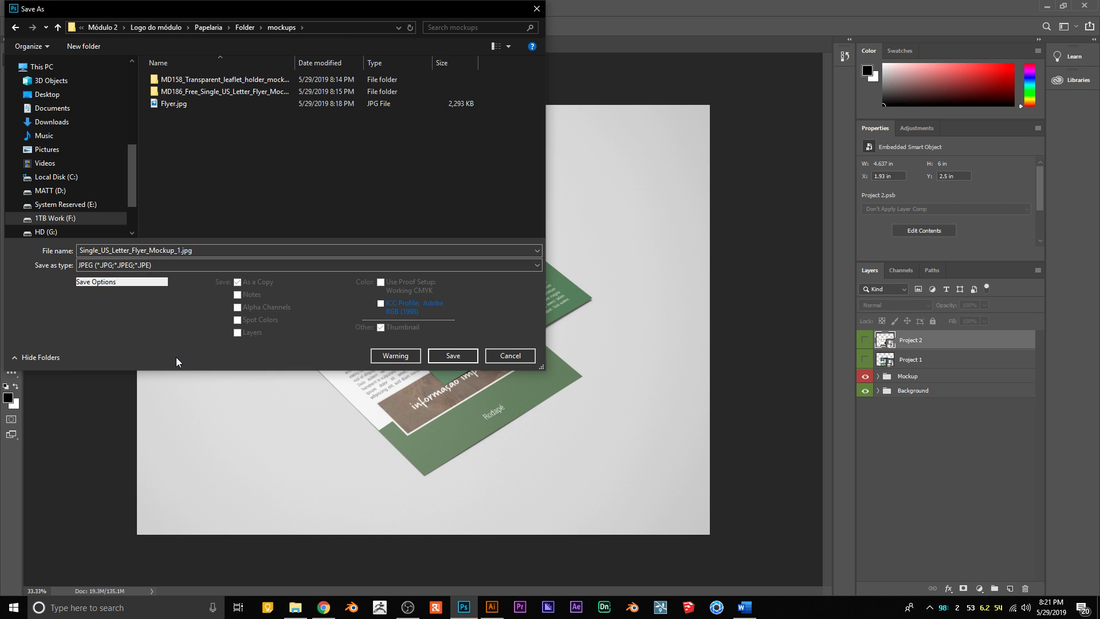
{"action": "left_click", "coordinate": [450, 355]}
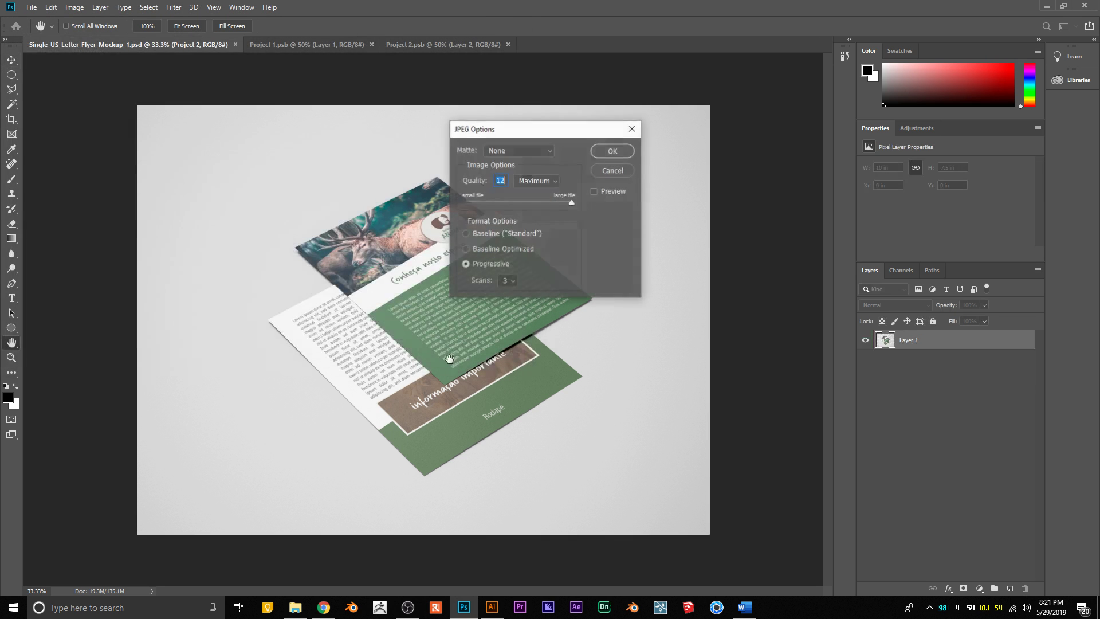
{"action": "left_click", "coordinate": [609, 147]}
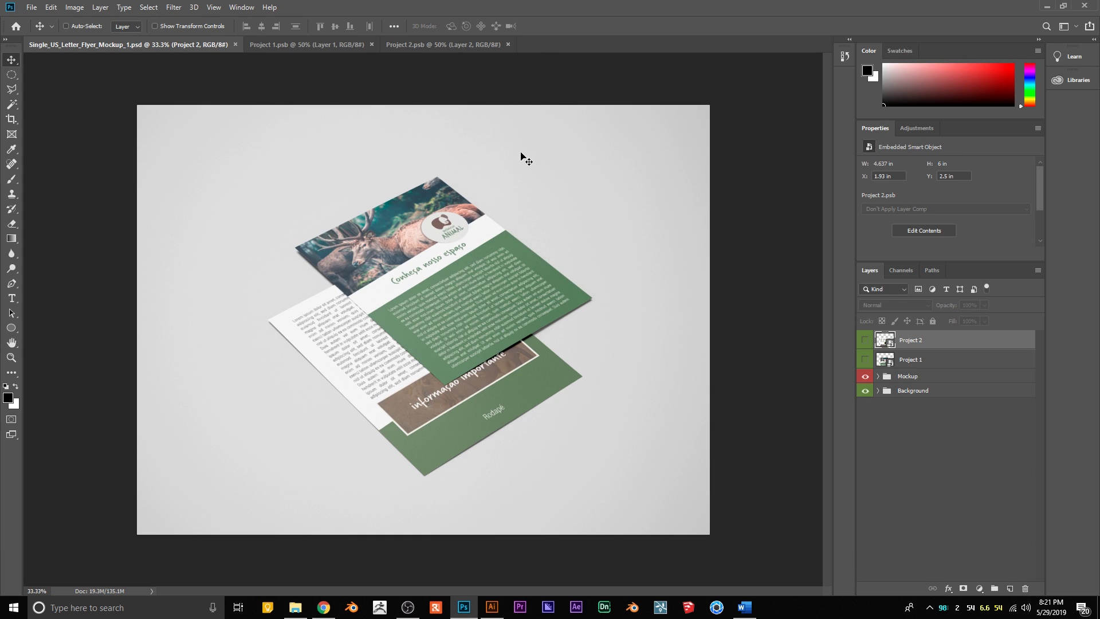
- Open Flyer.jpg from the mockups folder for viewing
{"action": "left_click", "coordinate": [295, 607]}
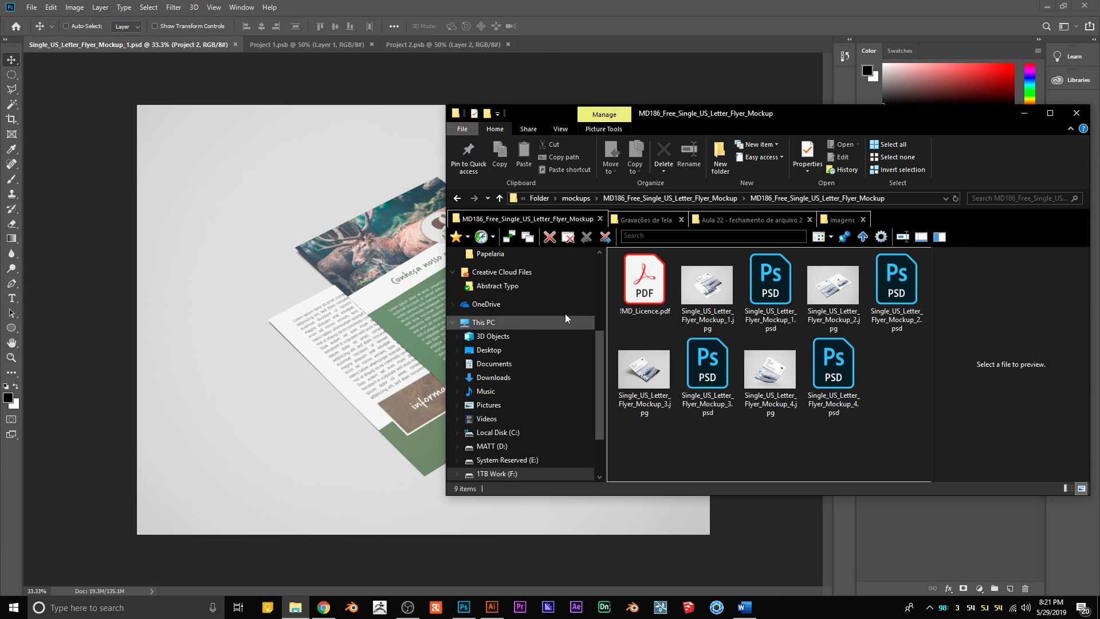
{"action": "left_click", "coordinate": [576, 197]}
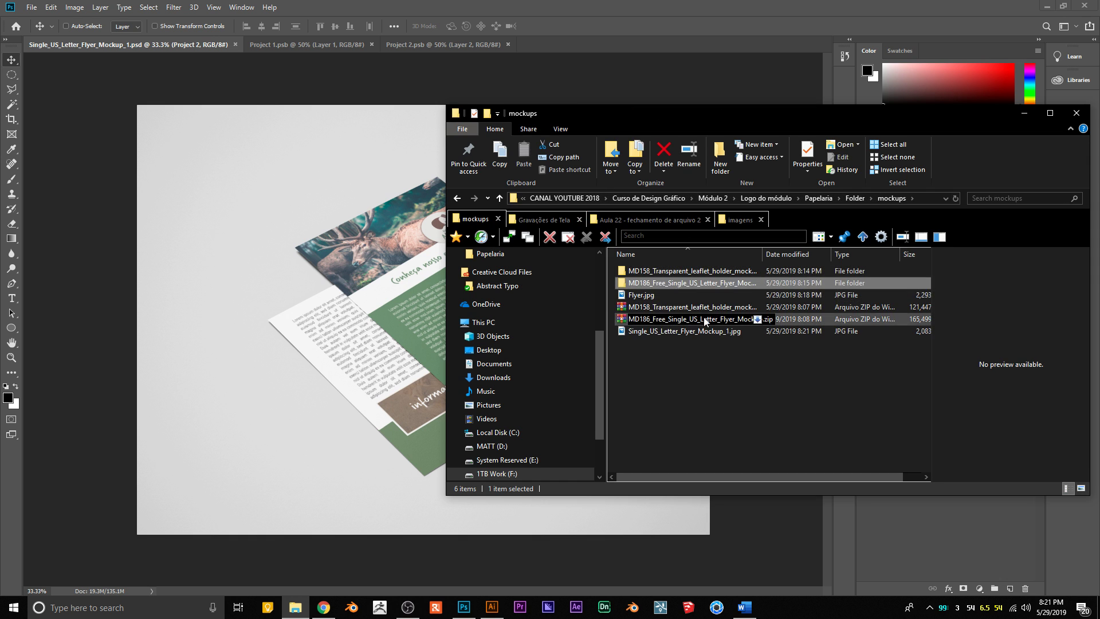
{"action": "double_click", "coordinate": [676, 296]}
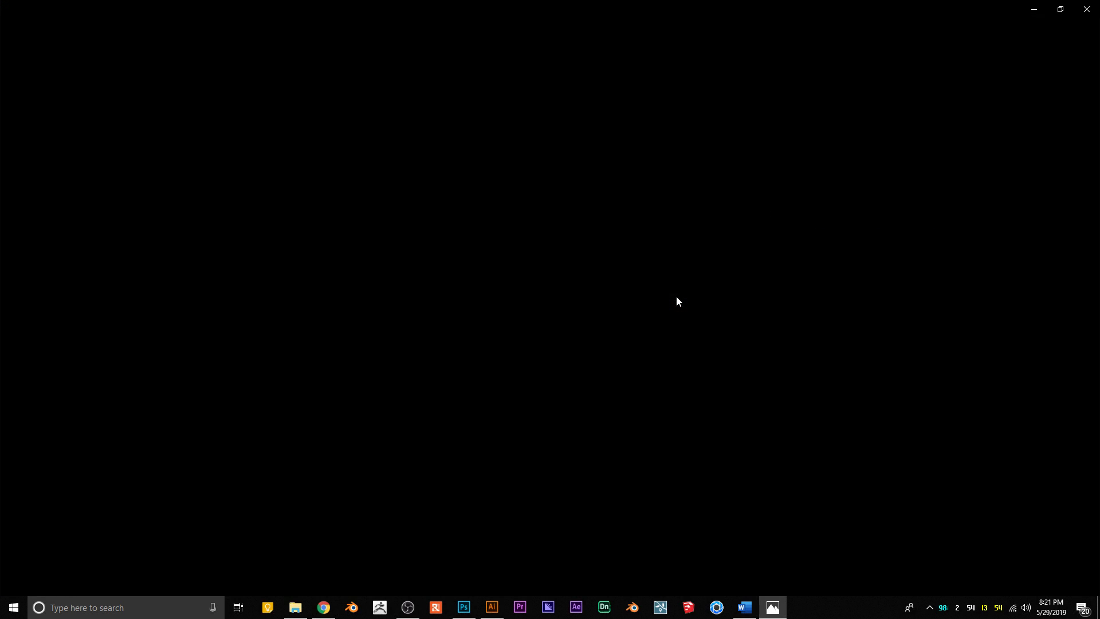
- Compare the US letter and leaflet-holder mockup images in Photos, then close the viewer
{"action": "key", "text": "Right"}
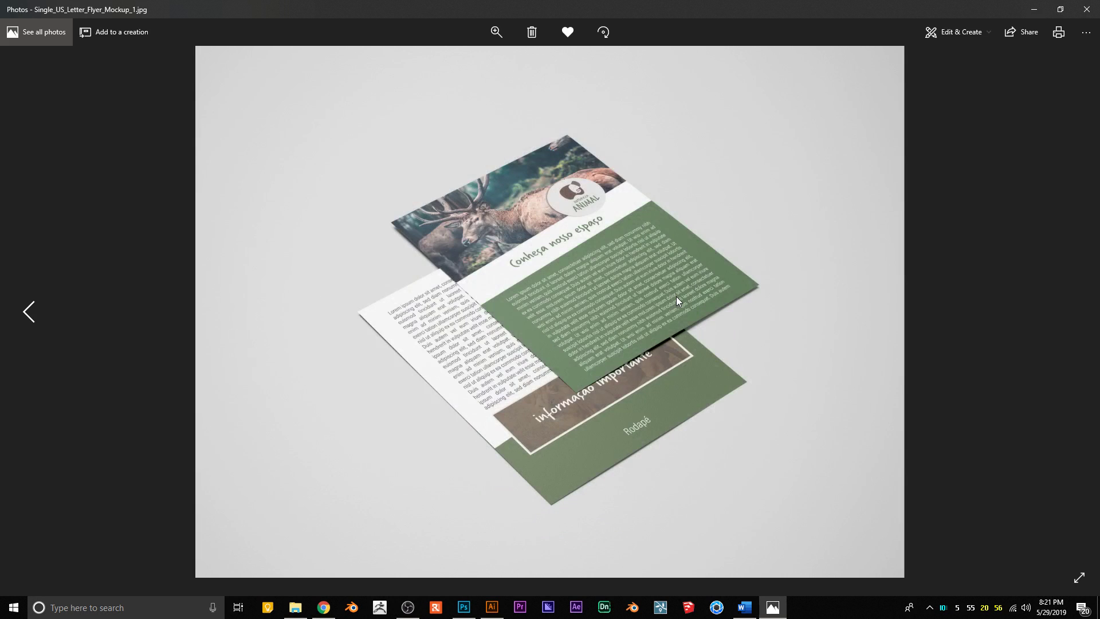
{"action": "key", "text": "Left"}
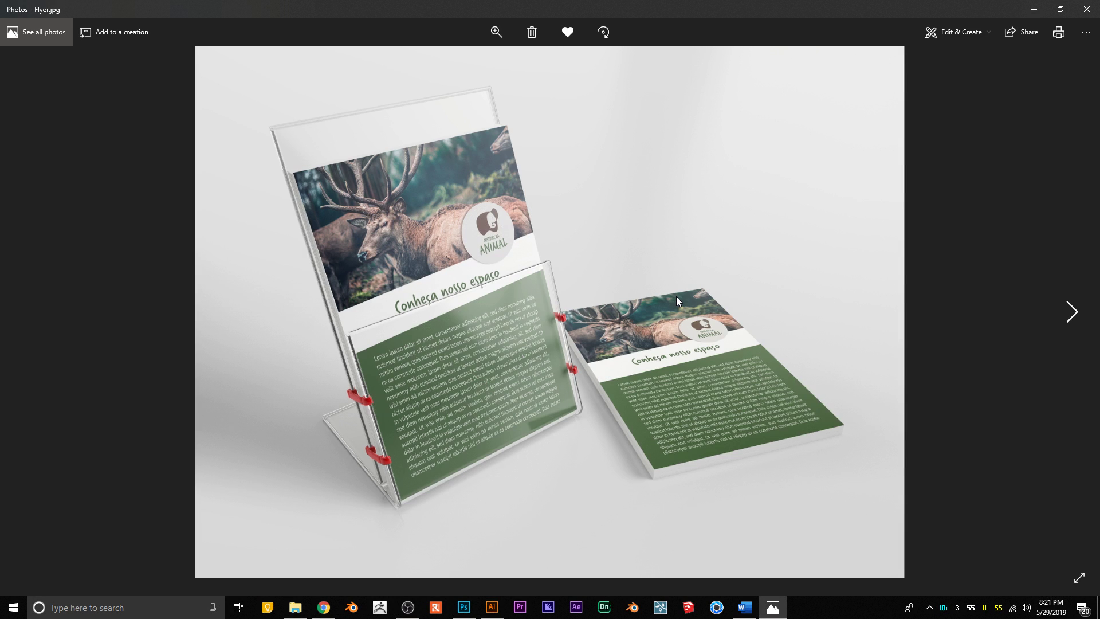
{"action": "key", "text": "Right"}
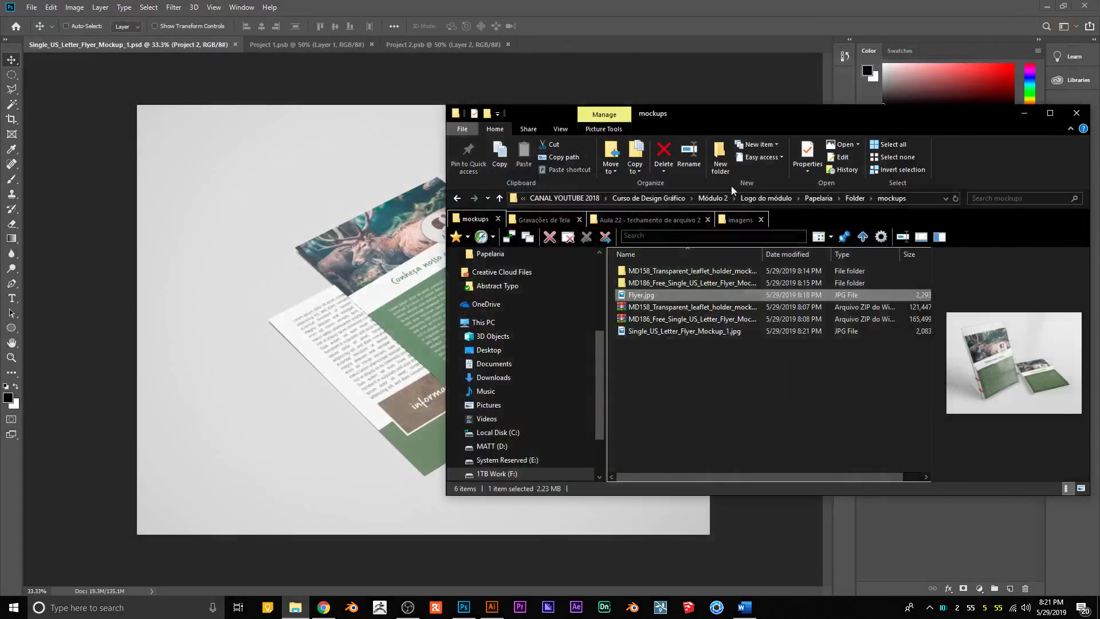
{"action": "left_click", "coordinate": [1087, 9]}
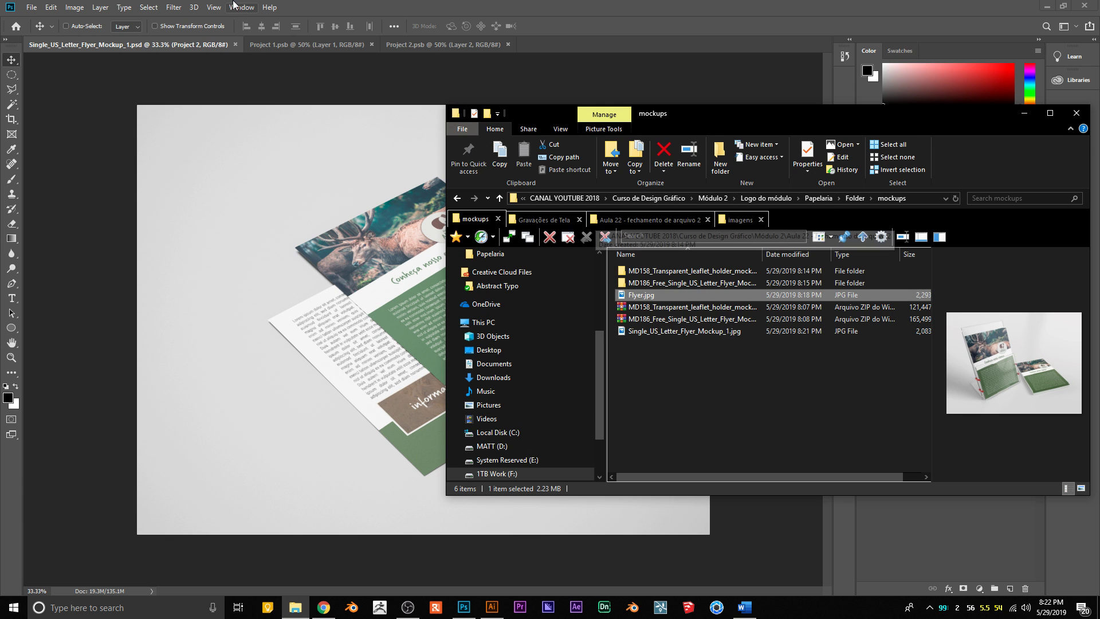
- Close the flyer mockup, Project 1 and Project 2 documents in Photoshop
{"action": "left_click", "coordinate": [235, 46]}
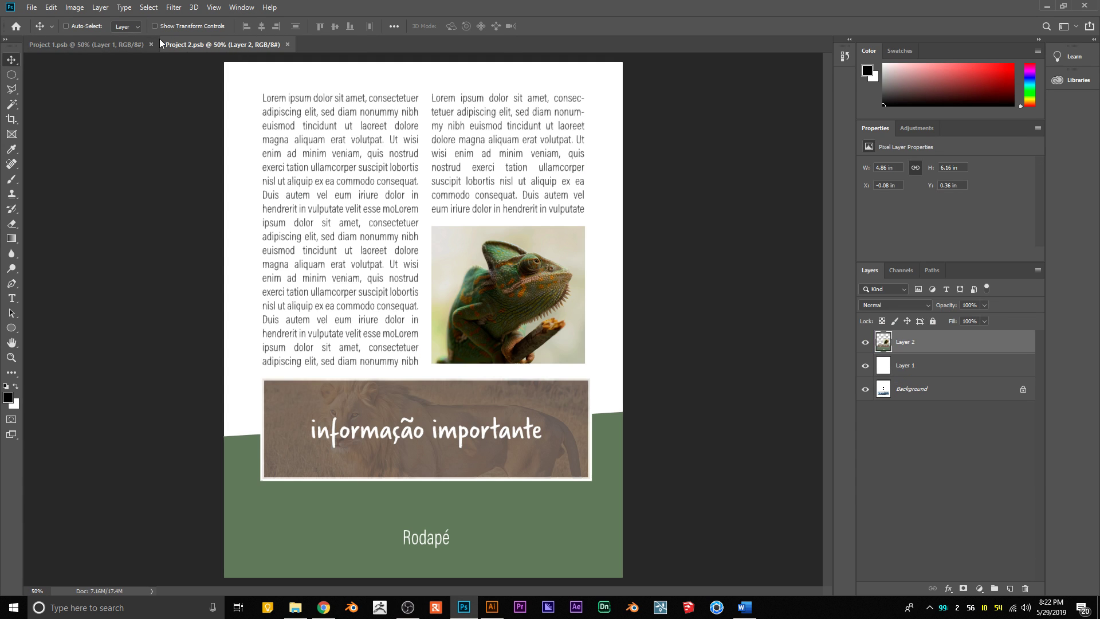
{"action": "left_click", "coordinate": [151, 44]}
{"action": "left_click", "coordinate": [151, 44]}
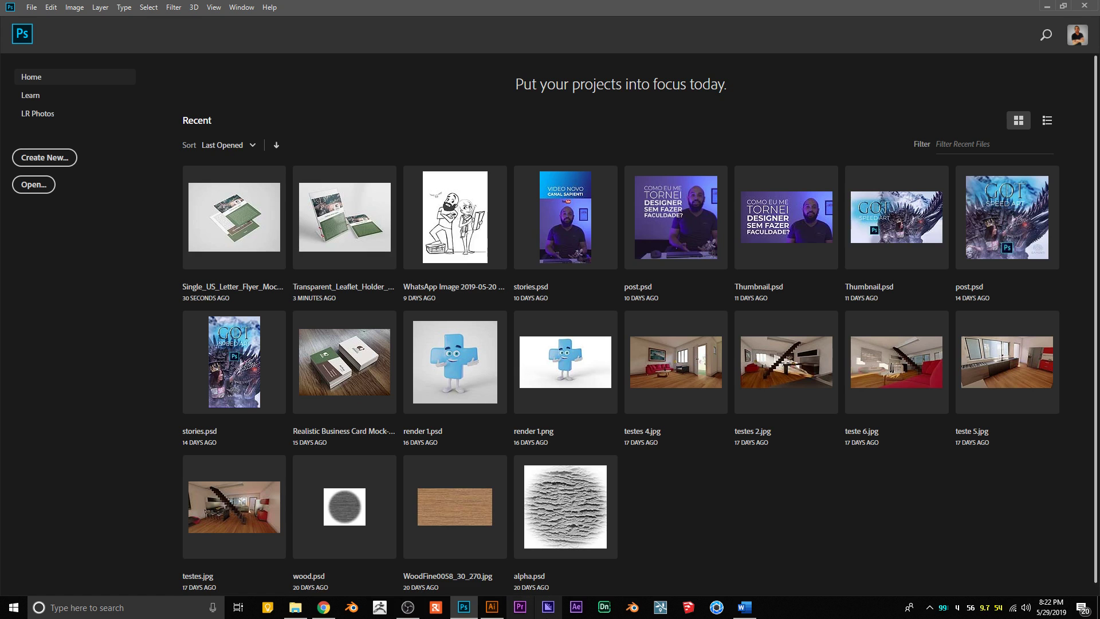